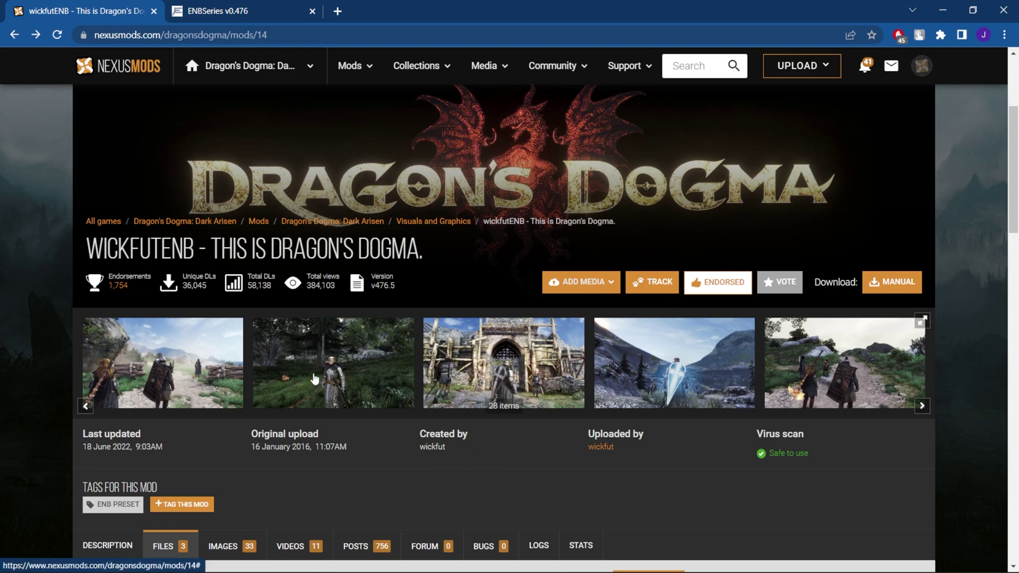
Download the wickfutENB Dragon's Dogma main file via Slow Download, then go to the ENBSeries v0.476 page
scroll(314, 378, down, 6)
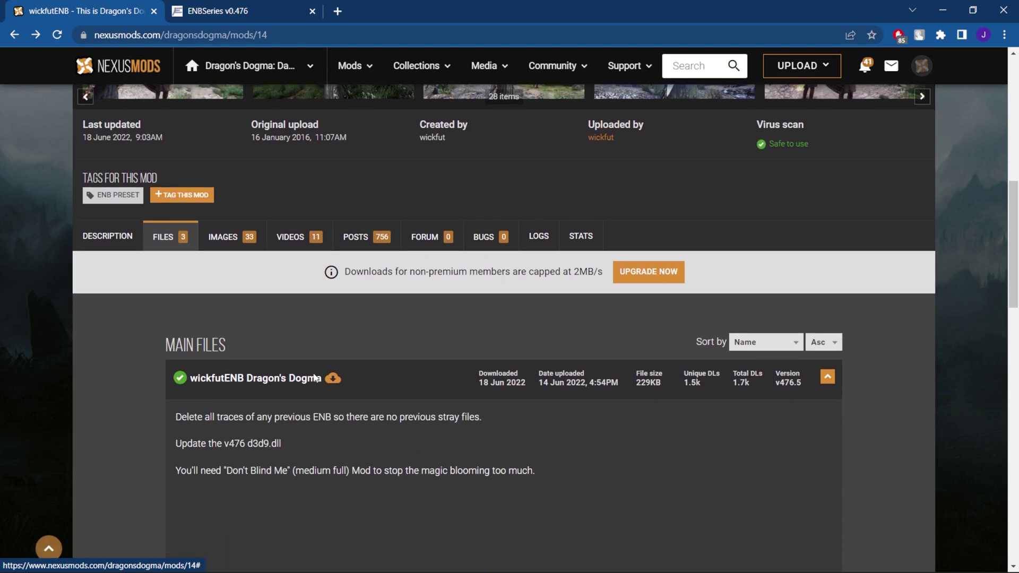
click(176, 211)
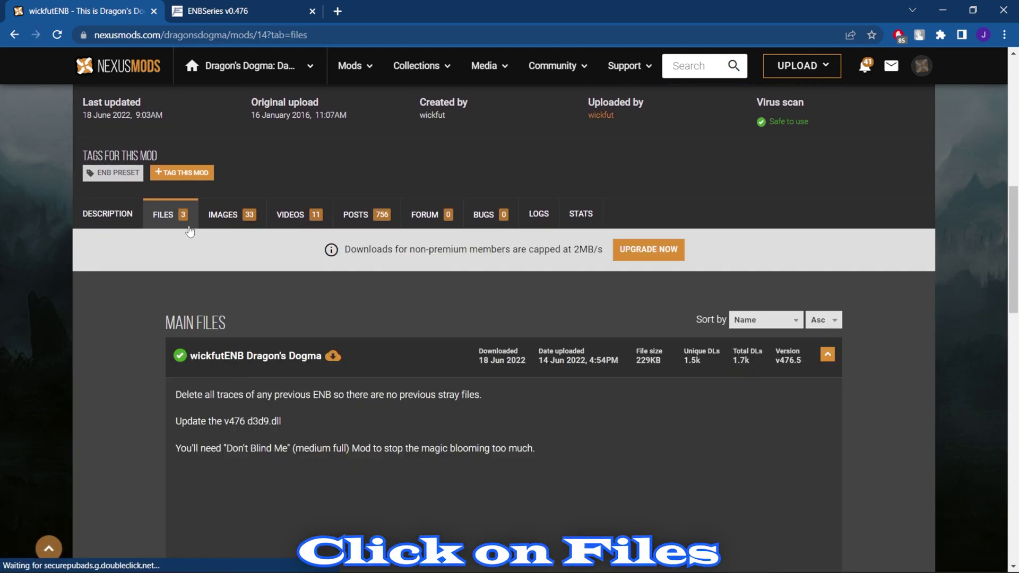
scroll(238, 251, down, 2)
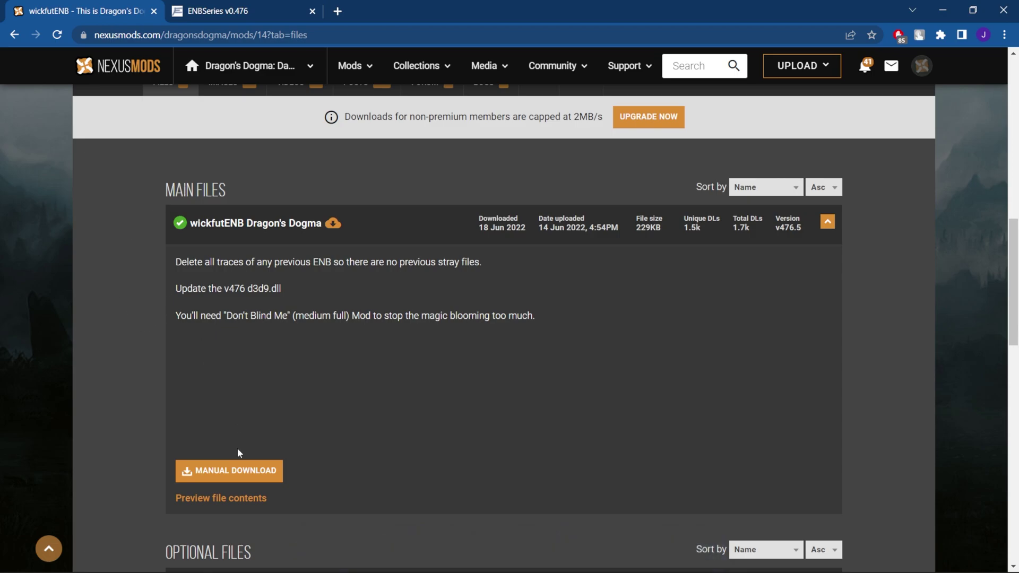
click(222, 470)
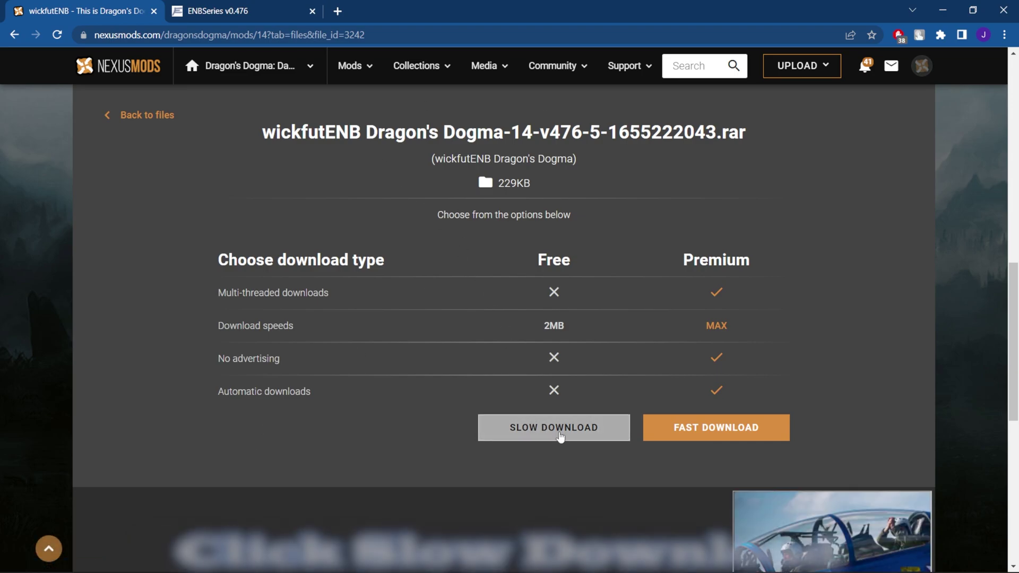
click(560, 436)
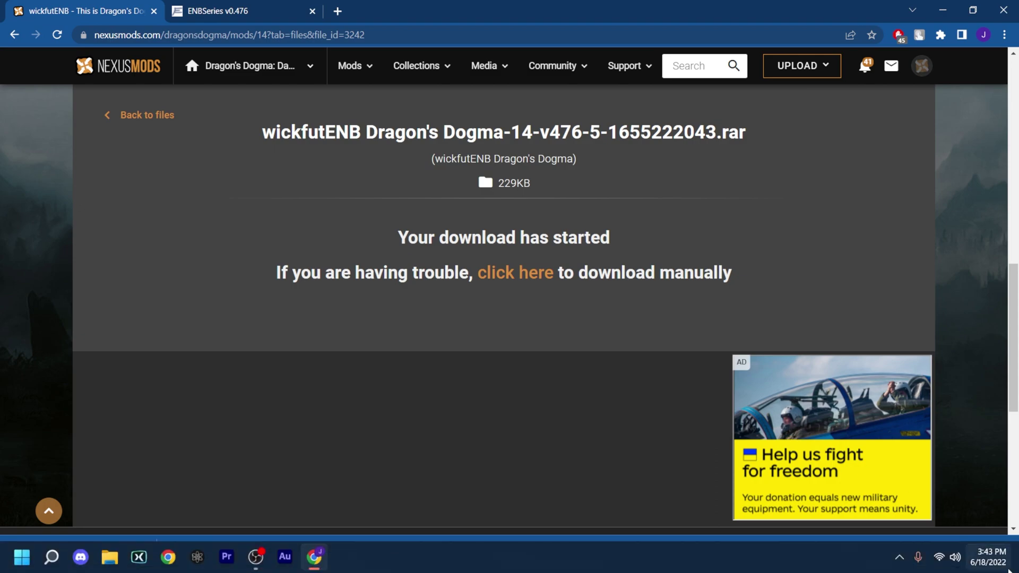
click(1006, 554)
key(ctrl+Tab)
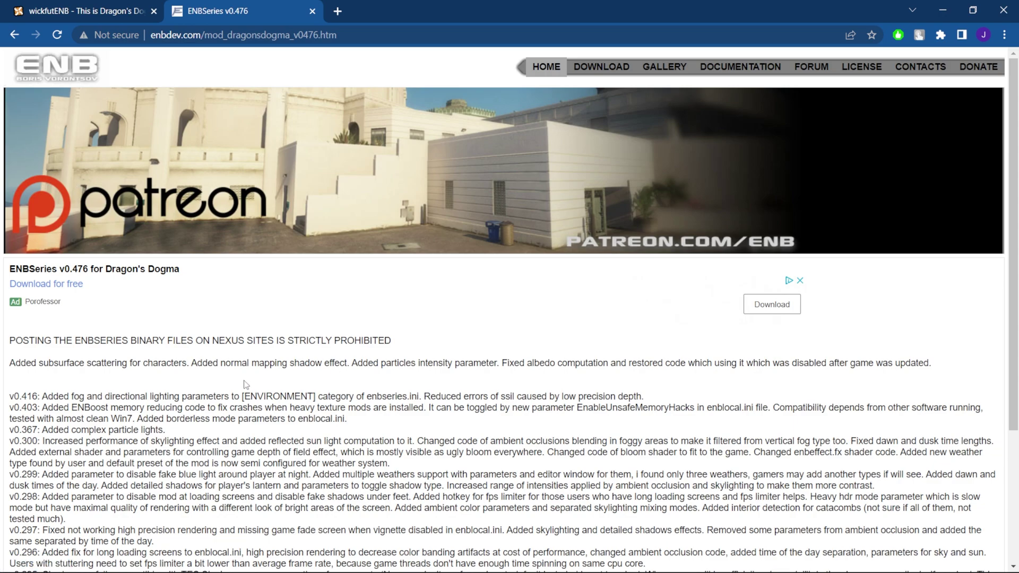
Download enbseries_dragonsdogma_v0476.zip from the link at the bottom of the ENBSeries page
scroll(236, 359, down, 3)
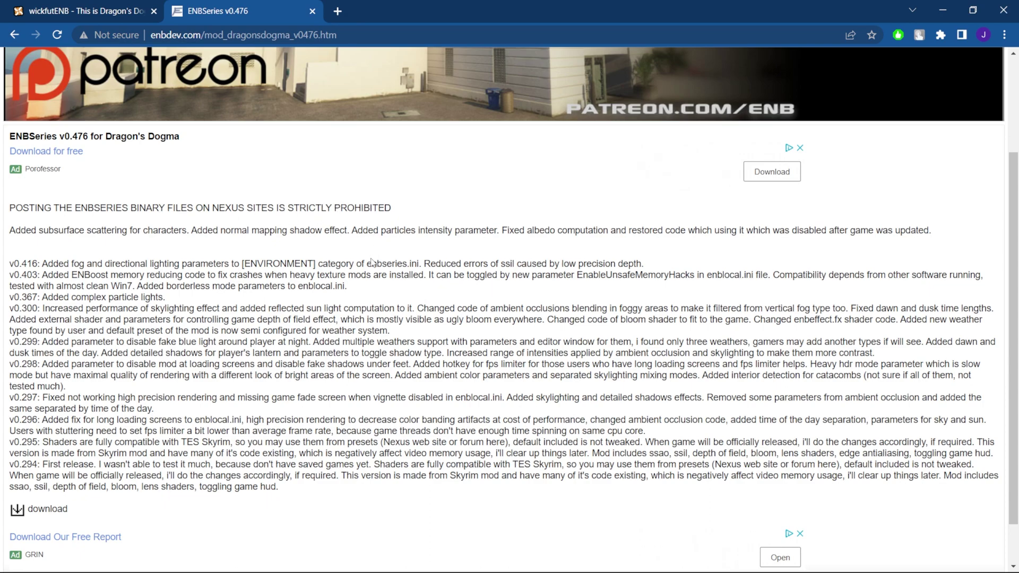
scroll(371, 262, down, 1)
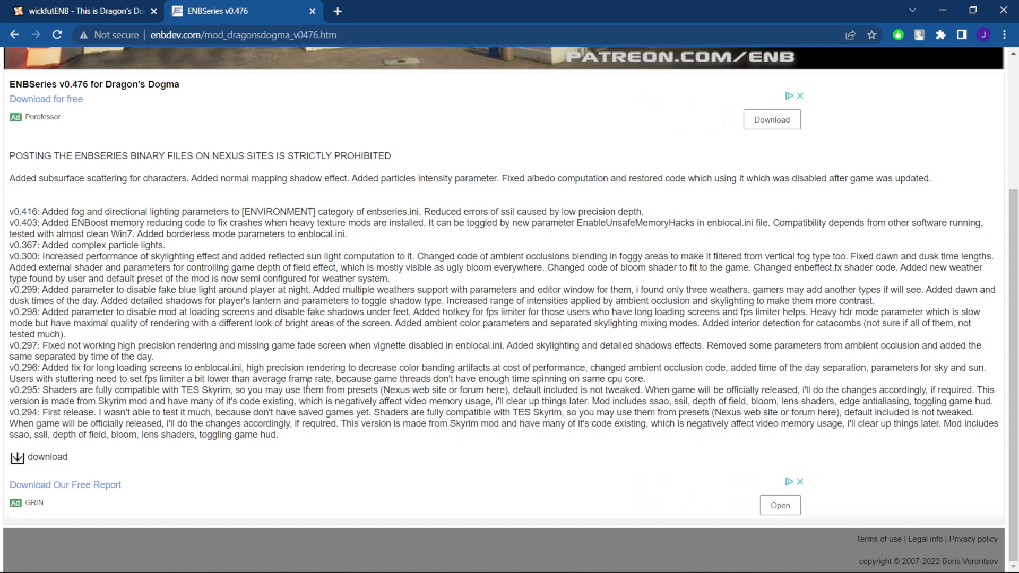
click(18, 458)
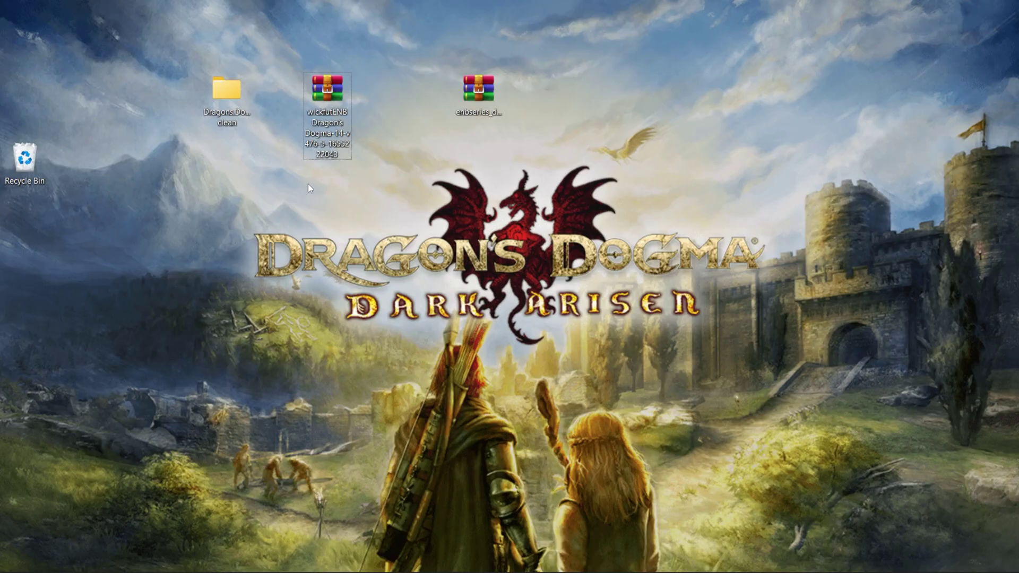
Place the enbseries zip beside the wickfutENB archive and the clean Dragon's Dogma folder
click(217, 90)
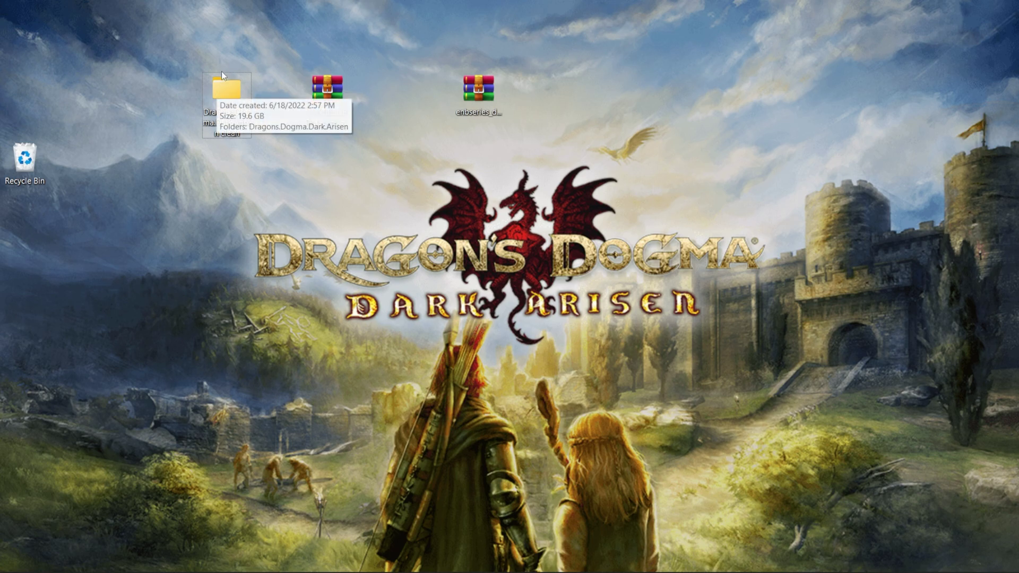
click(322, 87)
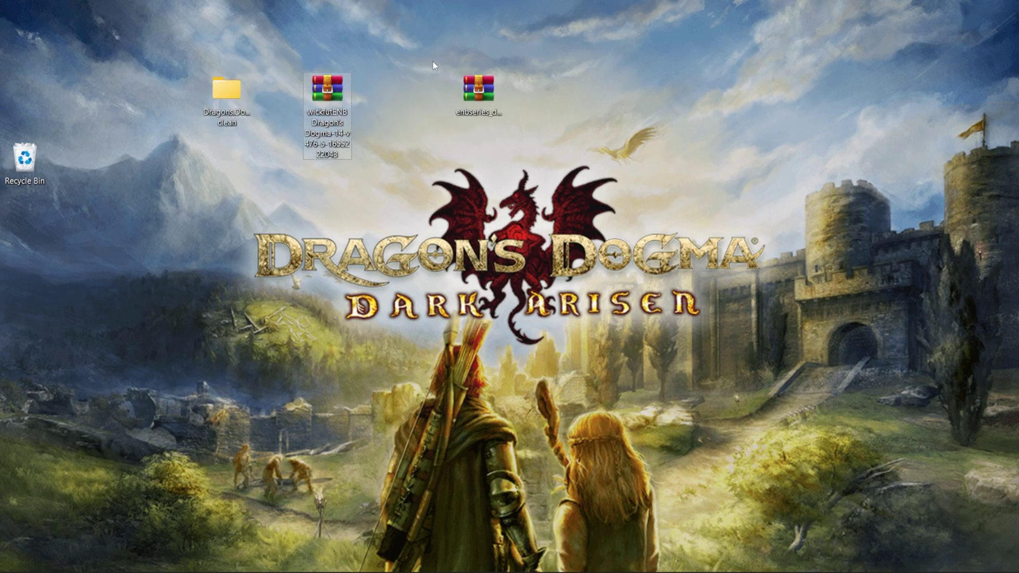
drag(467, 85, 425, 87)
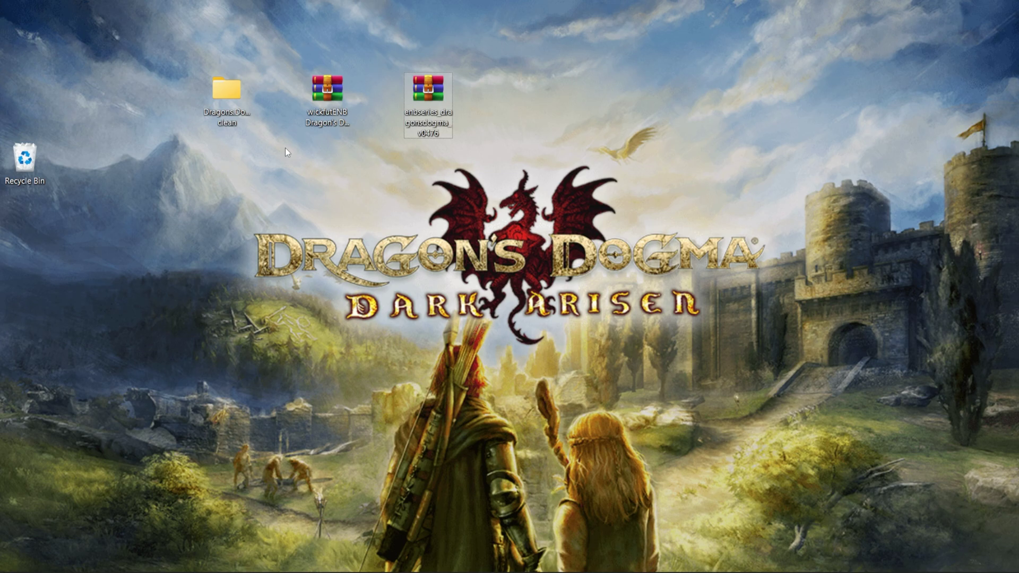
Launch Steam and browse Dragon's Dogma's local files through the game's Manage menu
mouse_move(167, 561)
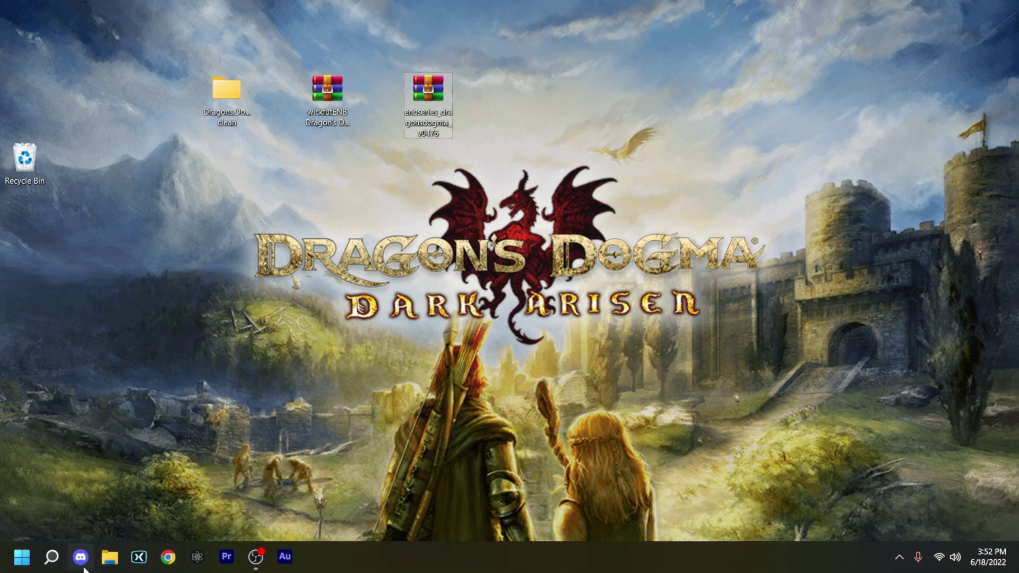
click(51, 562)
click(58, 310)
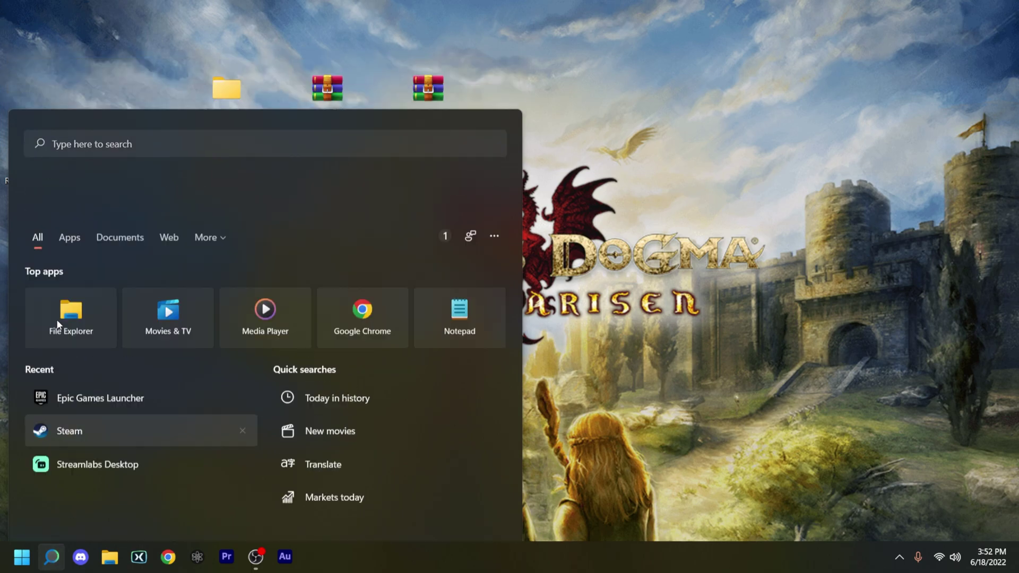
drag(310, 48, 332, 48)
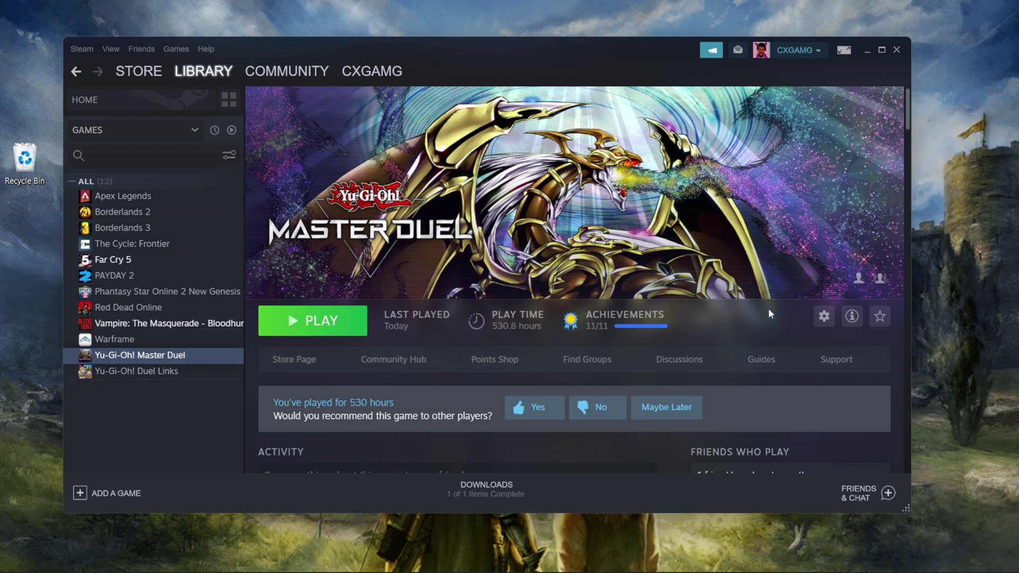
click(822, 318)
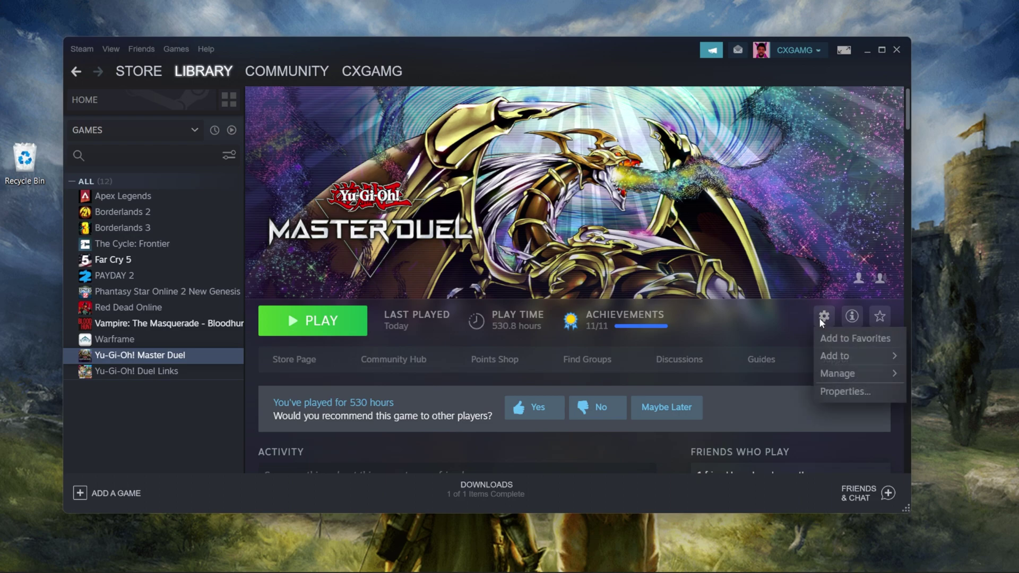
mouse_move(836, 374)
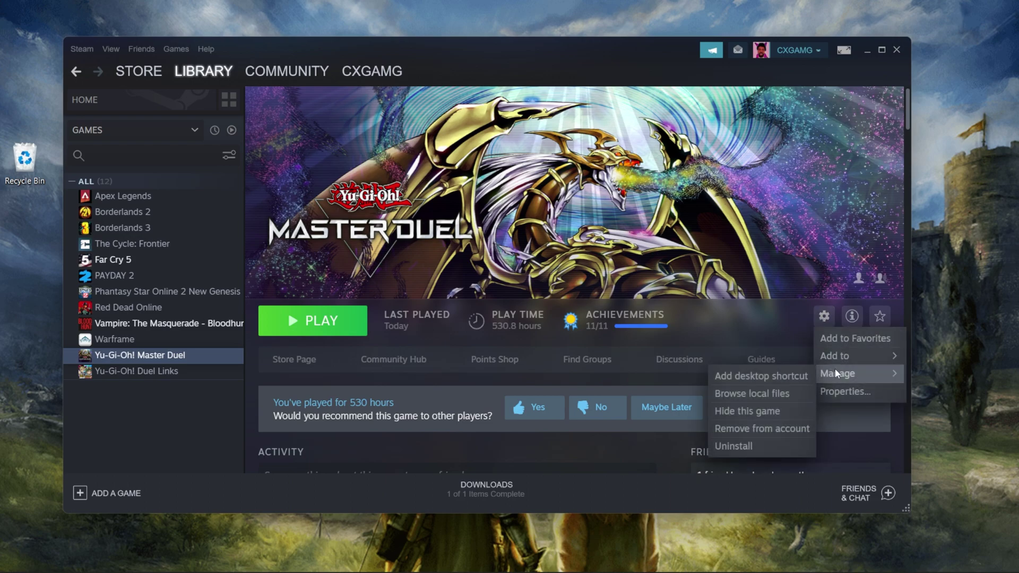
click(757, 393)
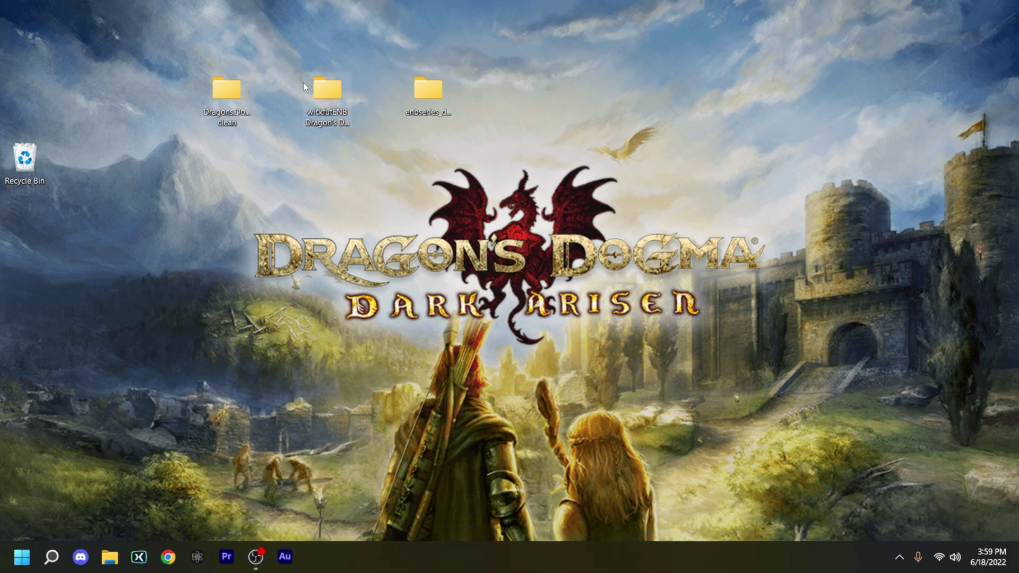
Open the enbseries_dragonsdogma_v0476 WrapperVersion folder with d3d9.dll and move its window right
click(425, 94)
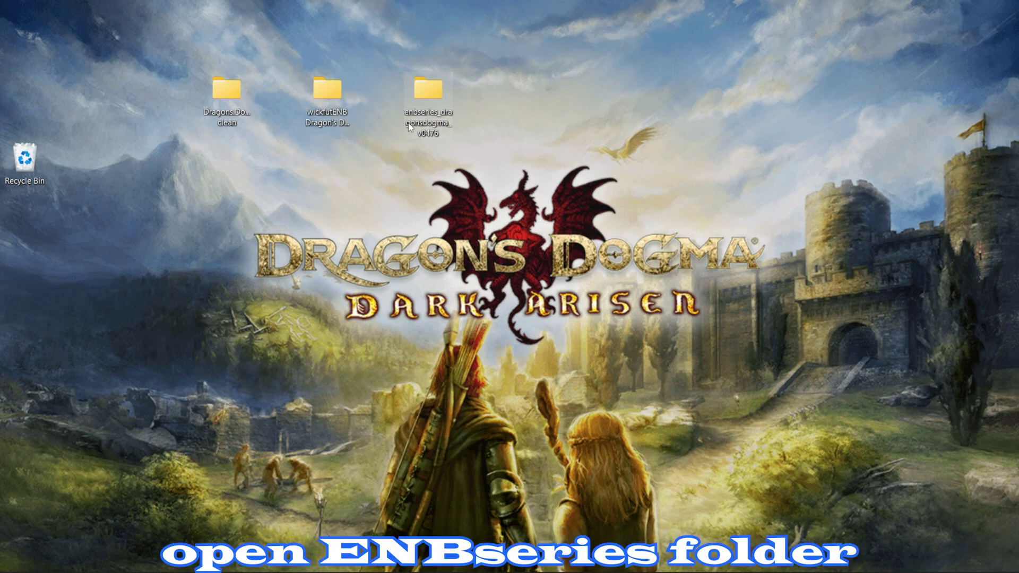
double_click(415, 86)
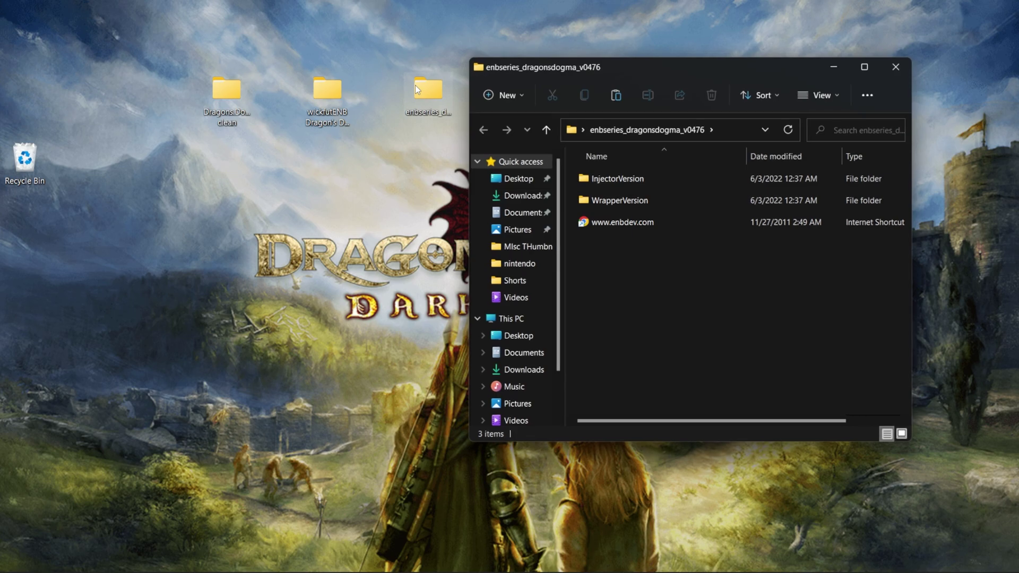
double_click(619, 201)
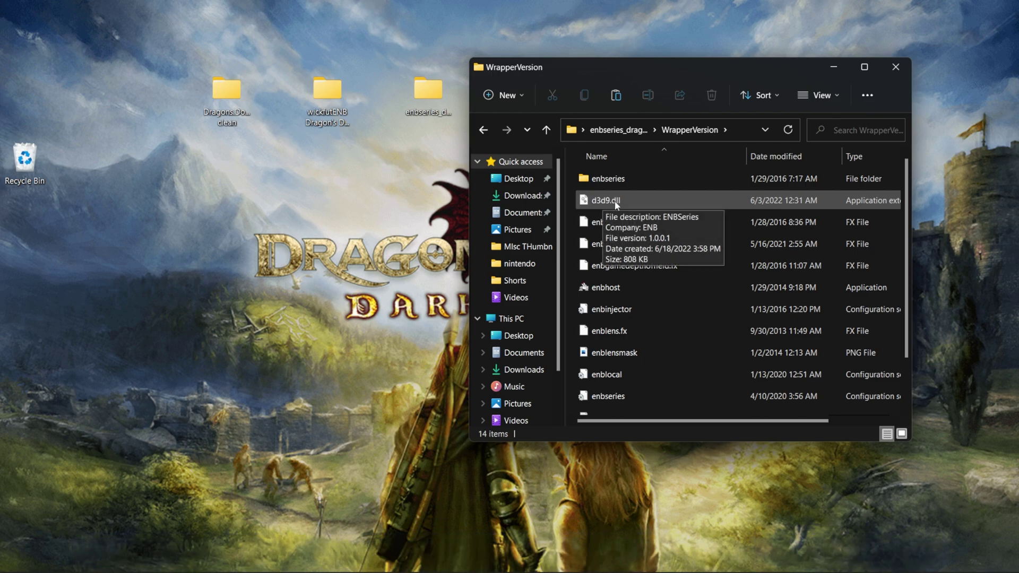
mouse_move(615, 203)
mouse_down()
mouse_move(342, 168)
mouse_move(234, 110)
mouse_move(615, 192)
mouse_up()
drag(576, 75, 655, 83)
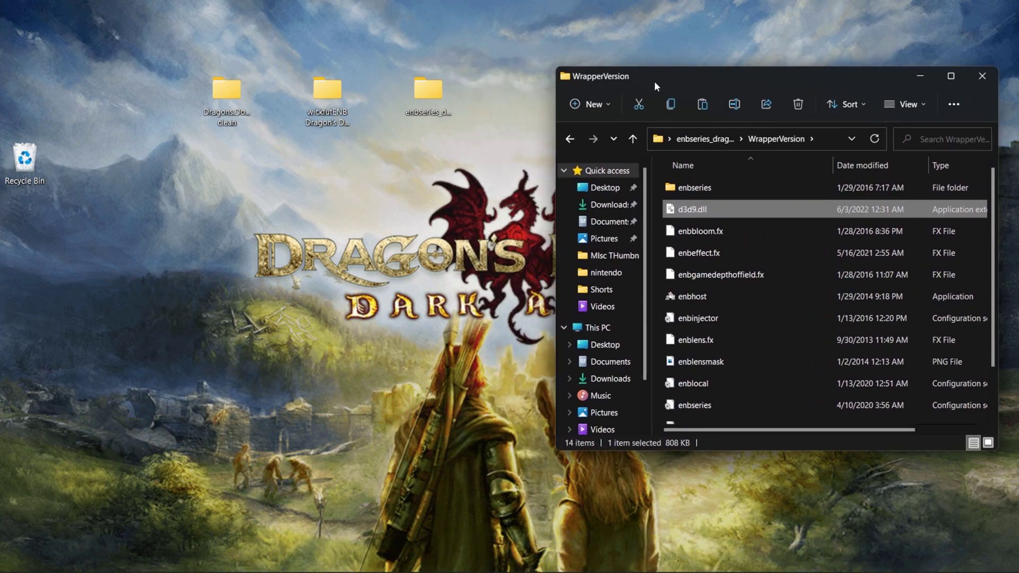
click(208, 94)
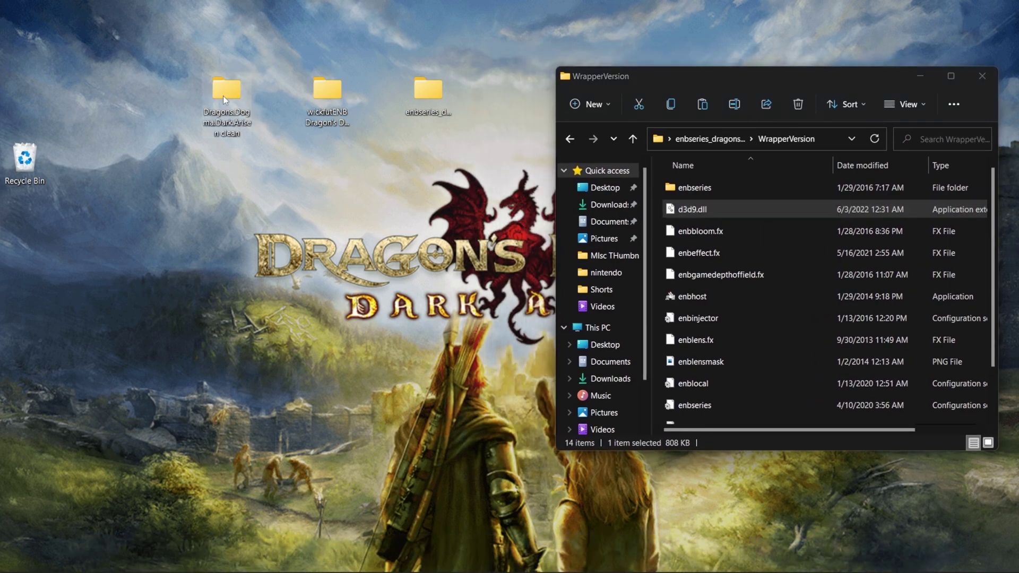
Open the game's Dragons.Dogma.DarkArisen > DDDA folder and snap it beside WrapperVersion
double_click(223, 96)
double_click(215, 123)
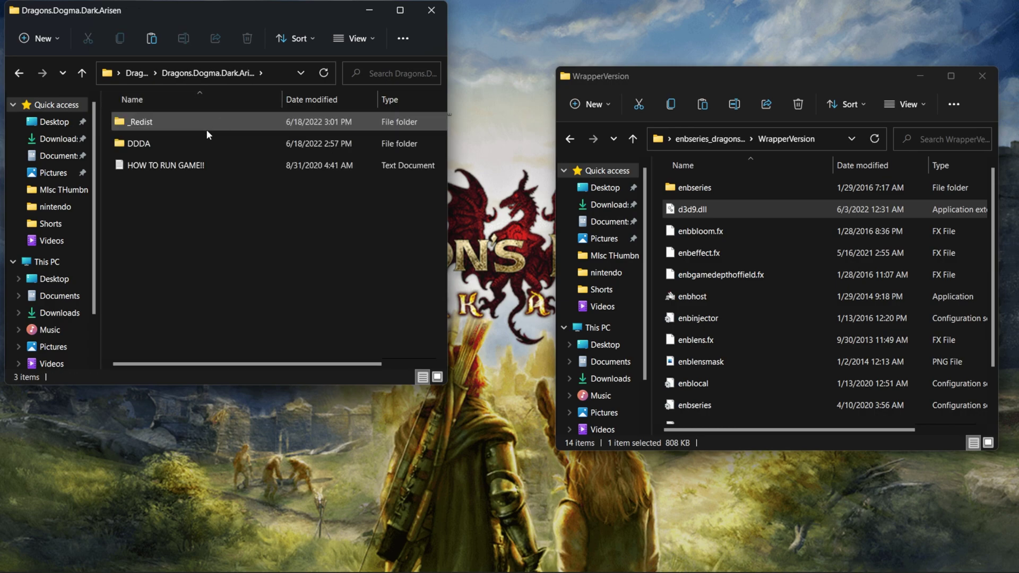
double_click(191, 142)
drag(232, 22, 1, 103)
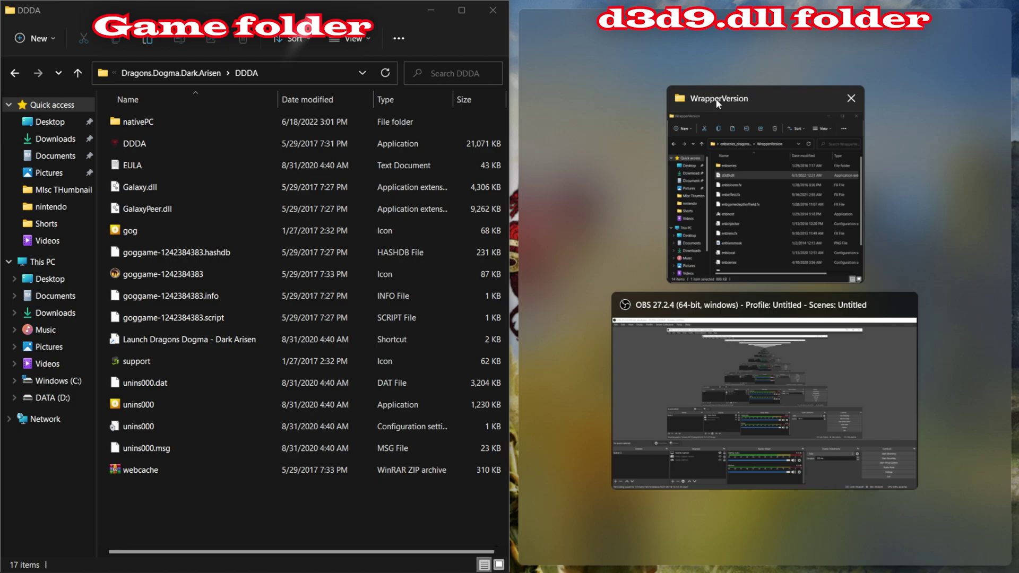
click(717, 103)
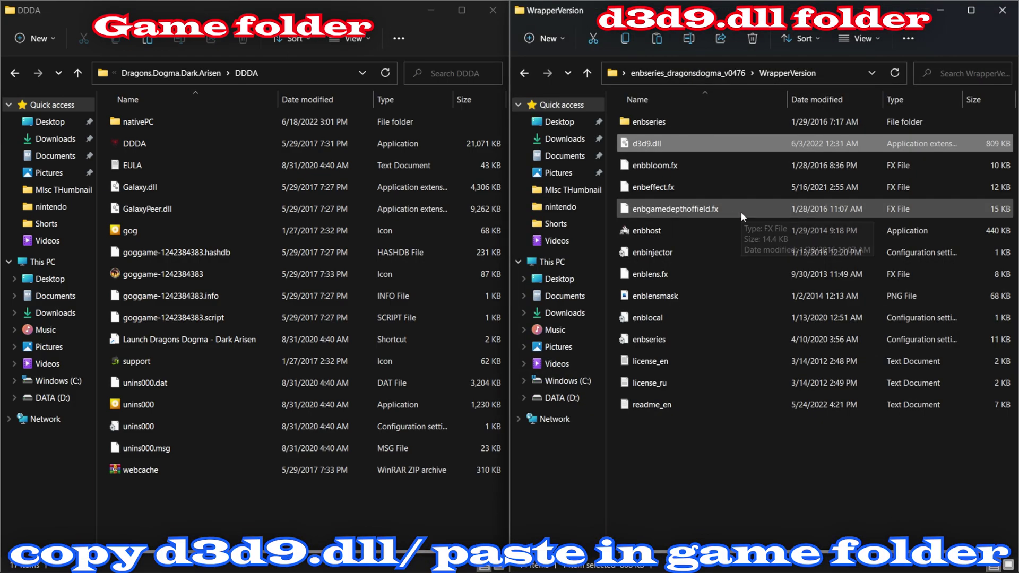
Move d3d9.dll into the DDDA folder and close the WrapperVersion window
drag(643, 142, 199, 492)
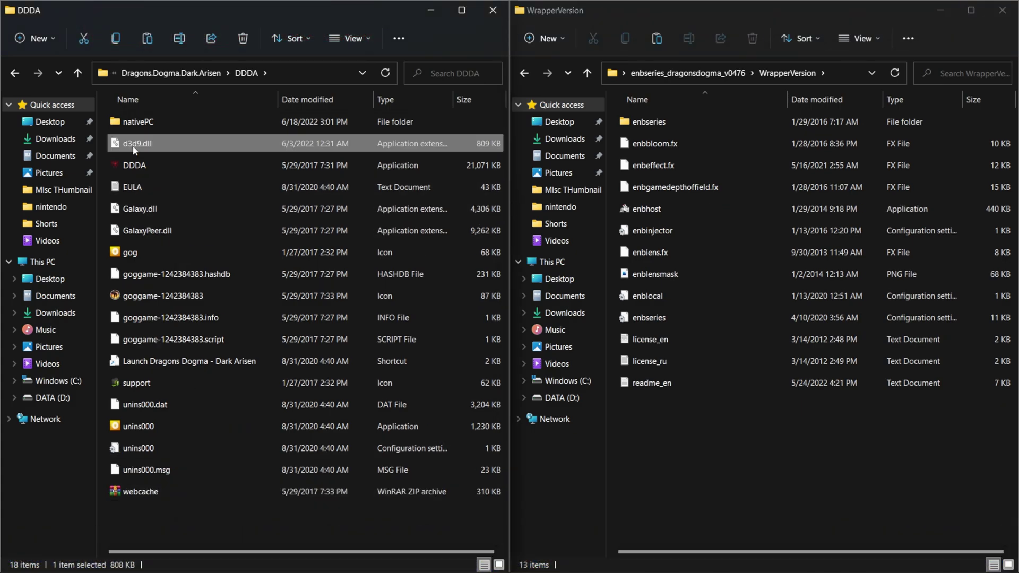
click(1002, 10)
drag(376, 12, 312, 177)
Open the wickfutENB mod folder and snap it beside the DDDA game folder
drag(335, 90, 586, 159)
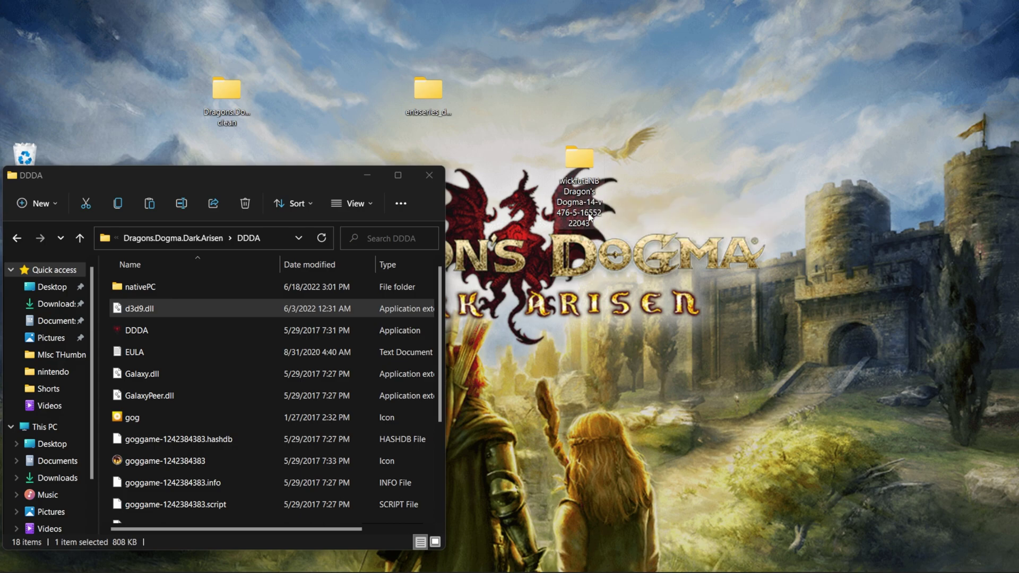
drag(398, 170, 1, 177)
click(744, 137)
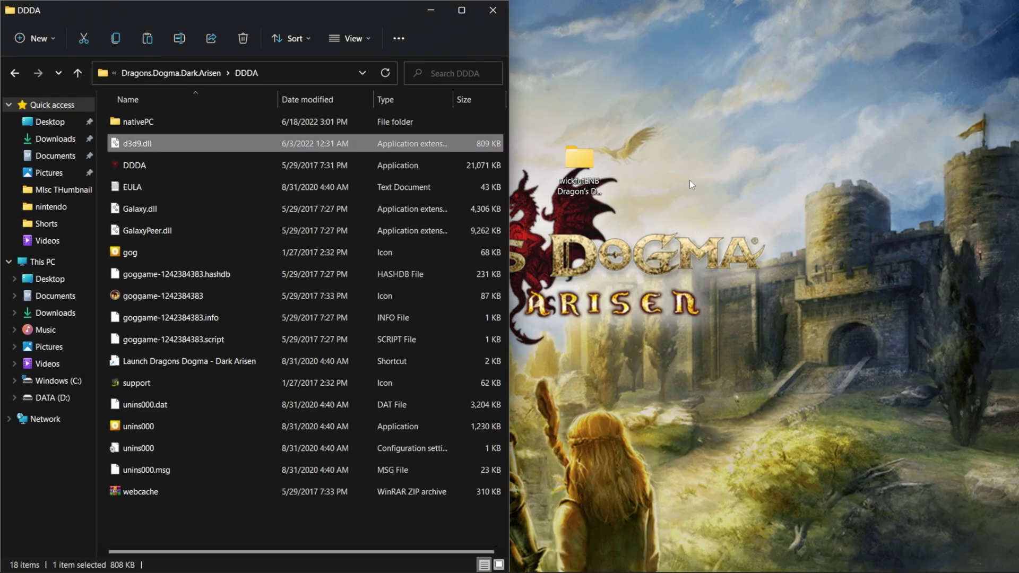
double_click(577, 152)
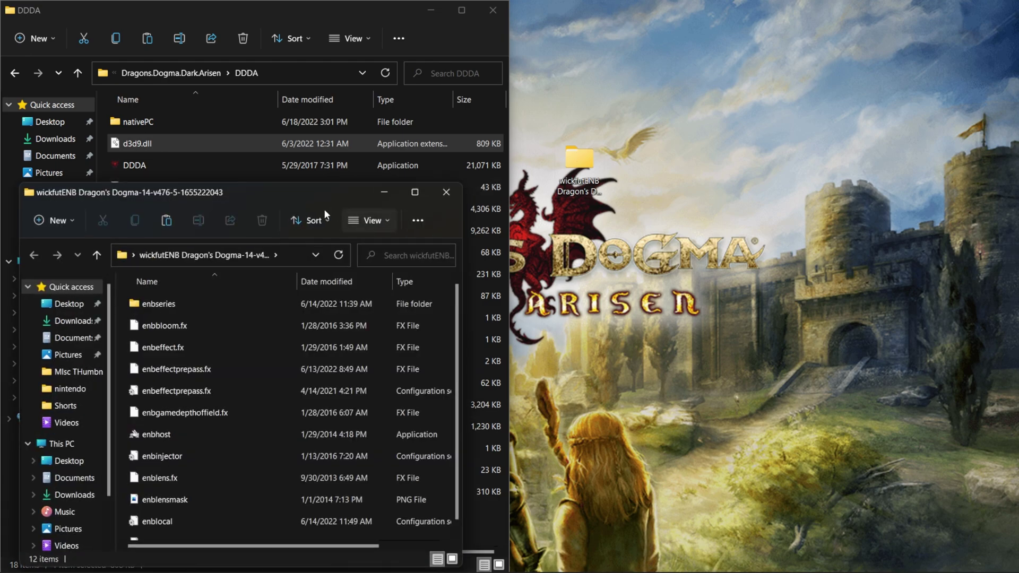
drag(255, 196, 1014, 174)
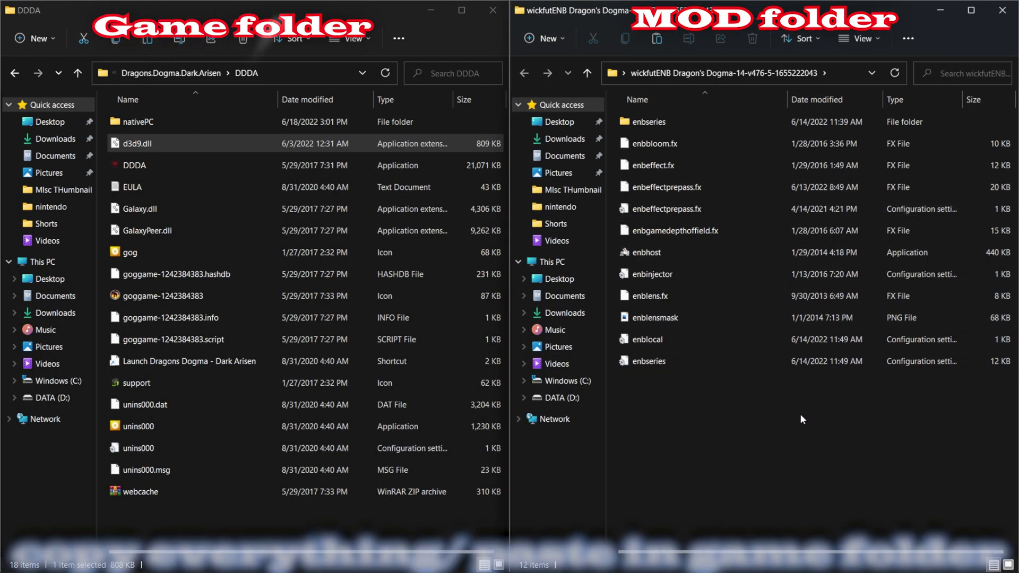
Copy all 12 wickfutENB items and paste them into the DDDA folder
drag(799, 415, 622, 119)
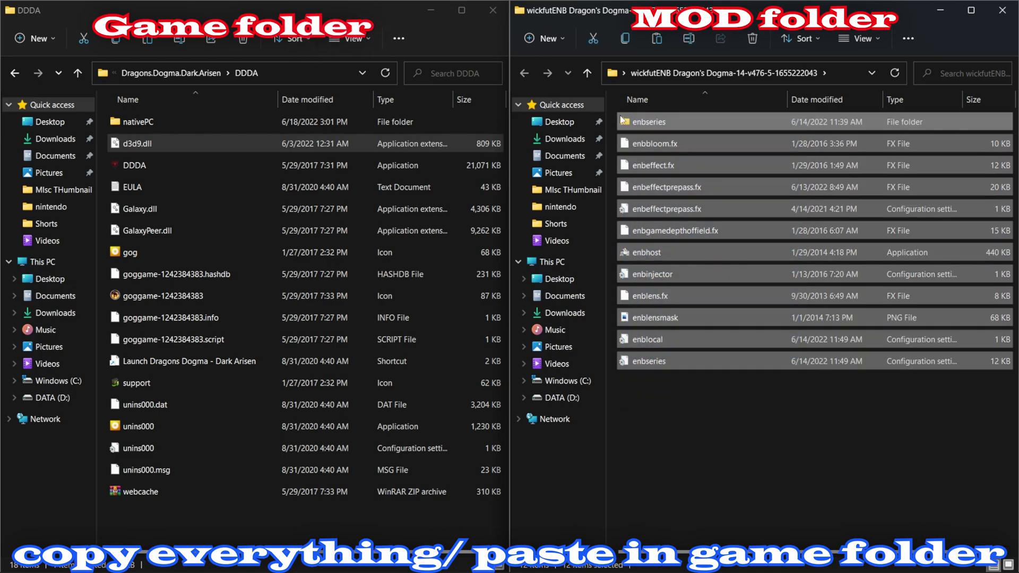
right_click(635, 127)
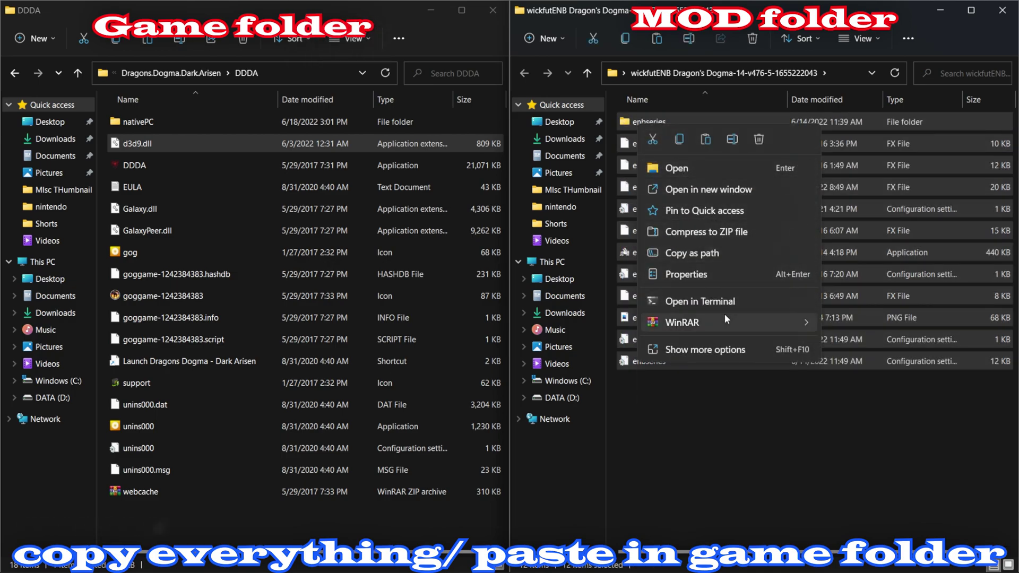
click(678, 140)
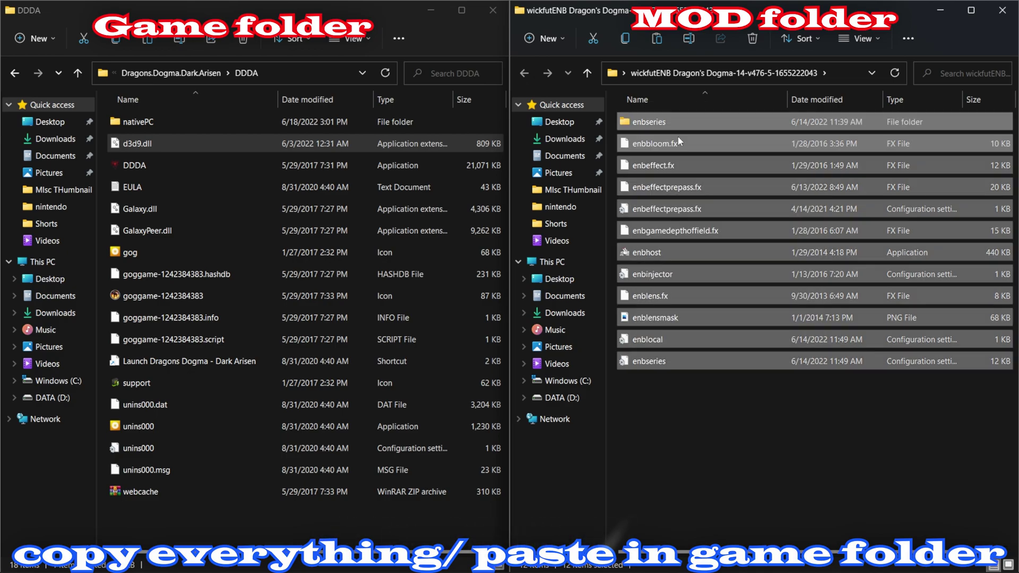
right_click(220, 530)
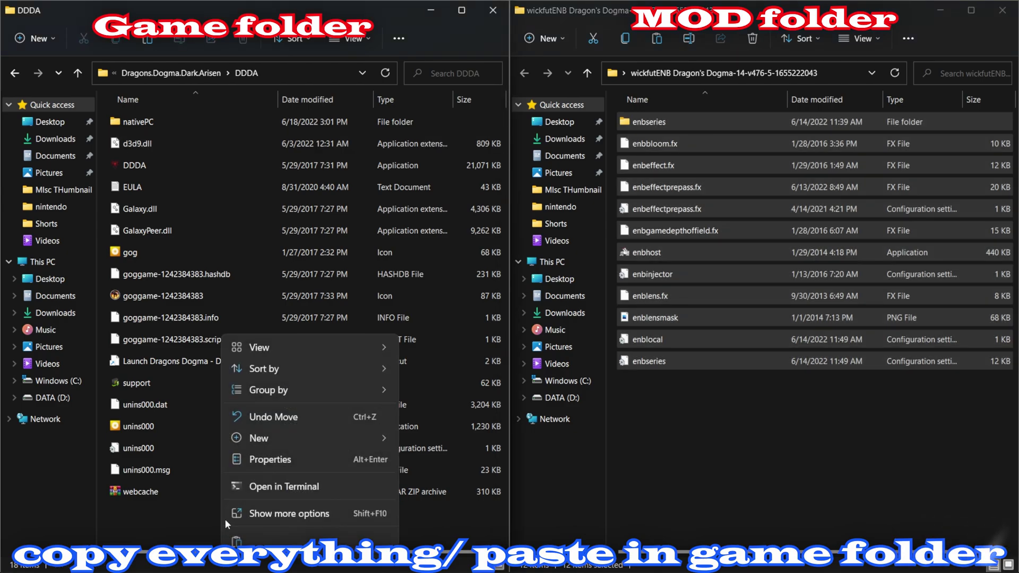
click(234, 539)
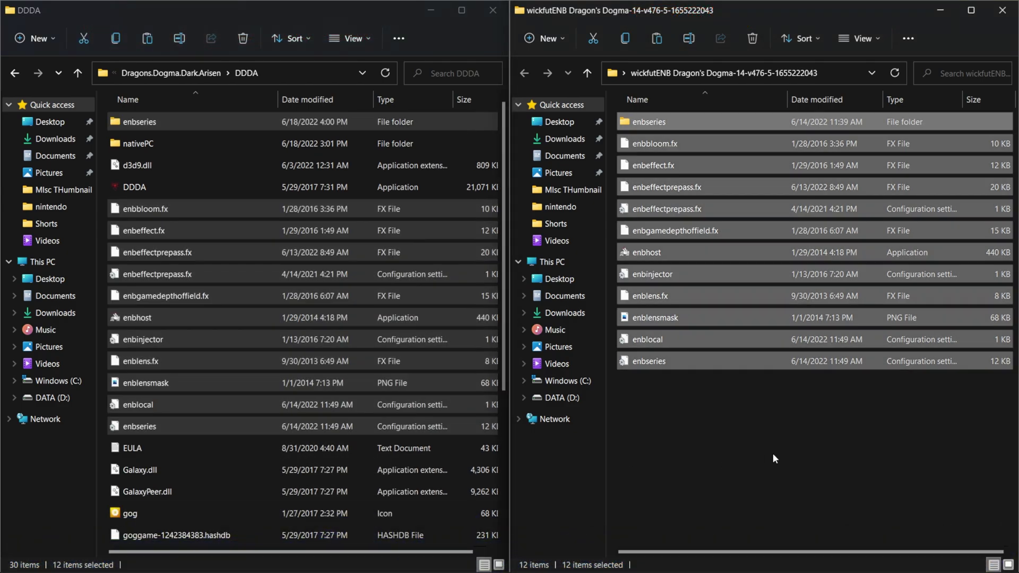
click(772, 453)
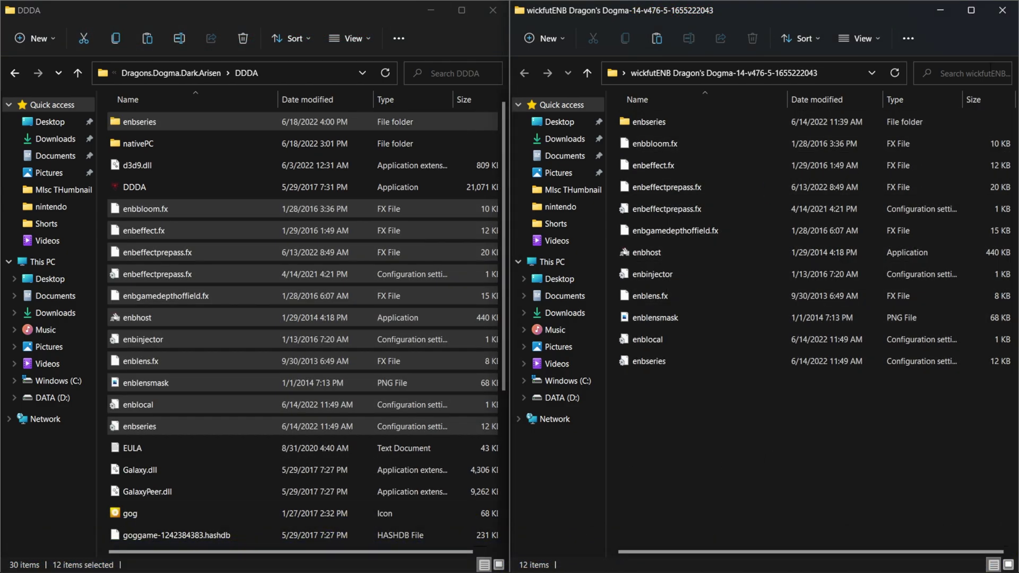
Close the wickfutENB window and maximize the DDDA folder window
click(1002, 10)
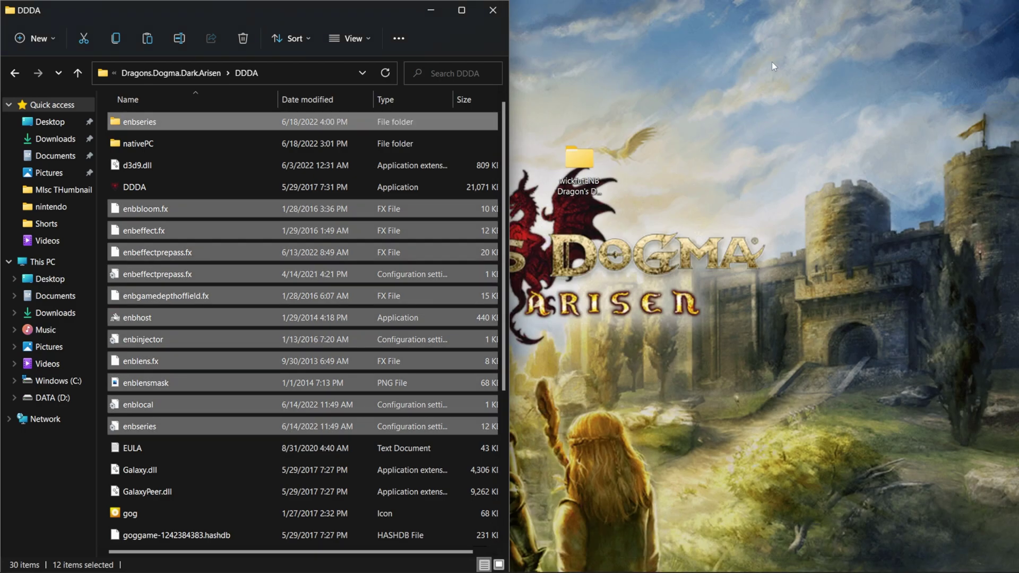
click(461, 10)
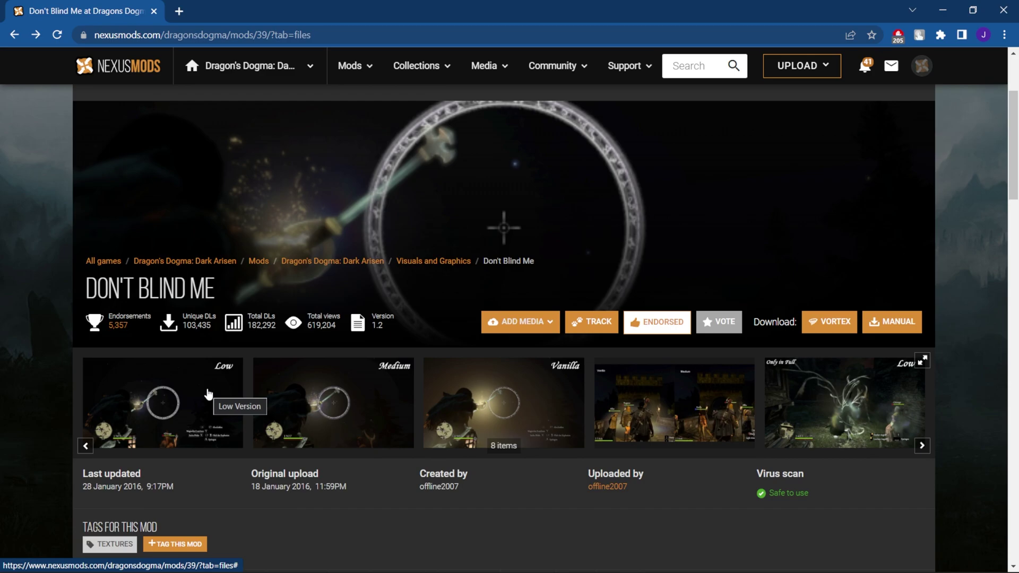
click(207, 385)
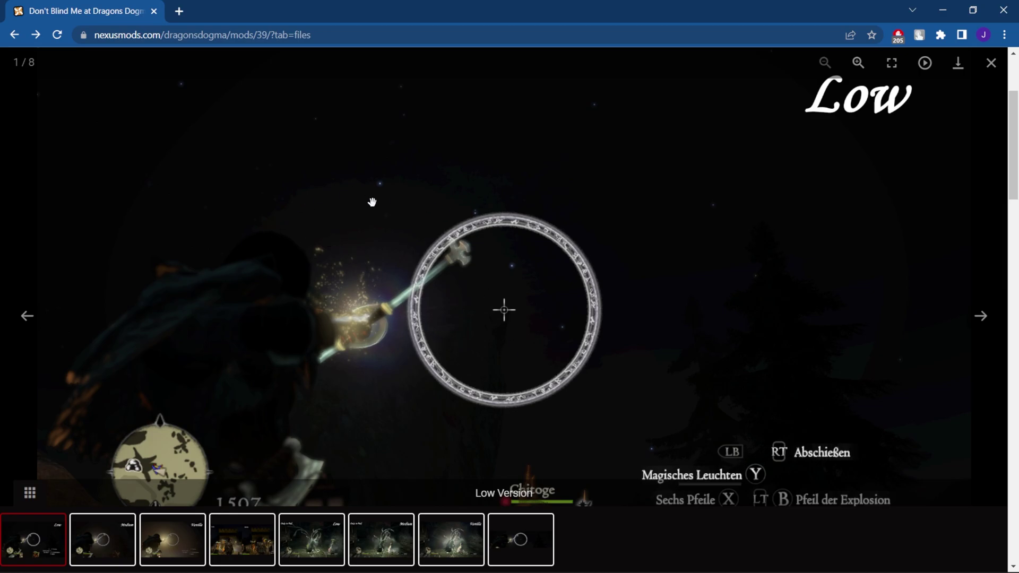
click(979, 316)
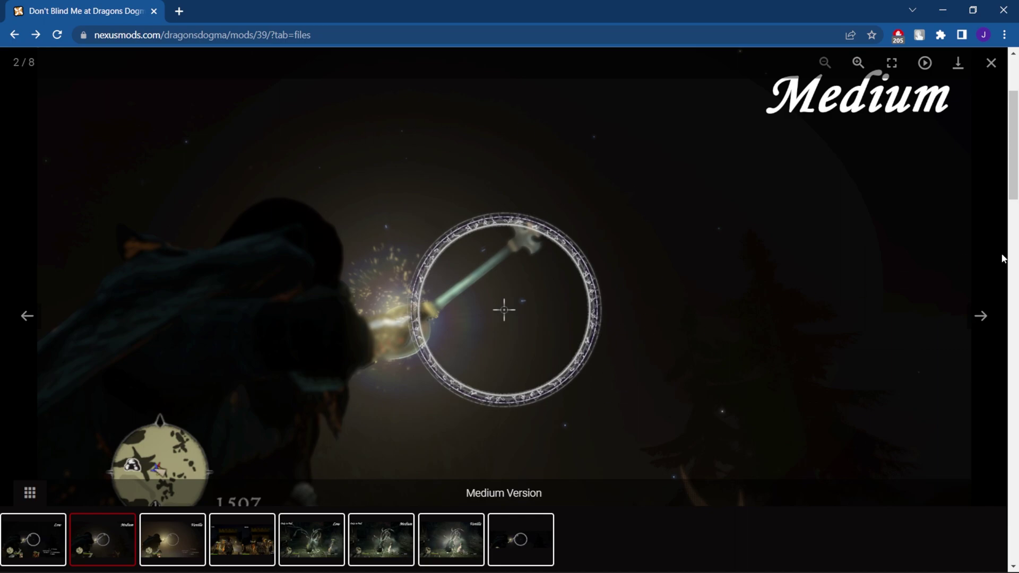
click(988, 322)
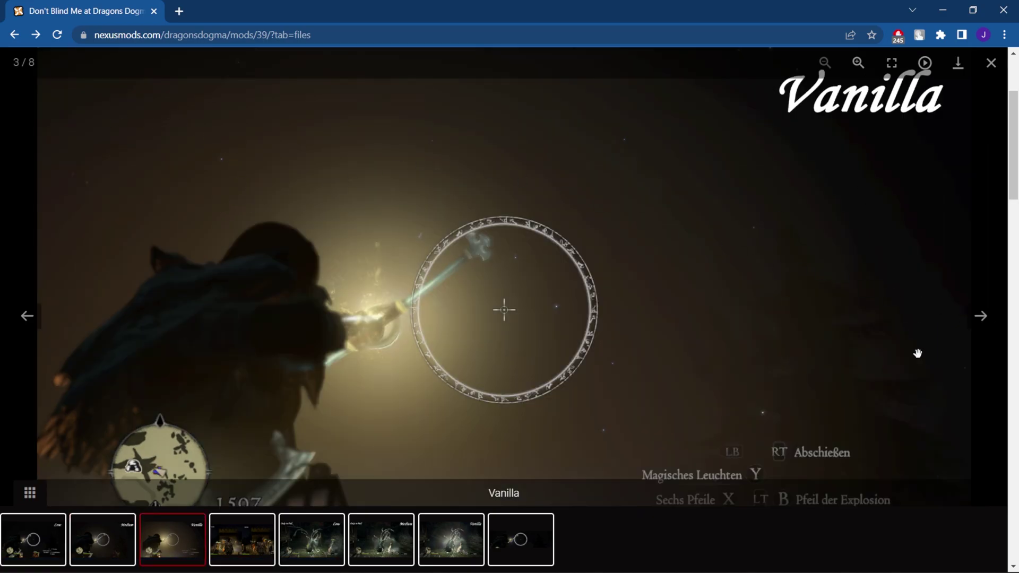
click(991, 64)
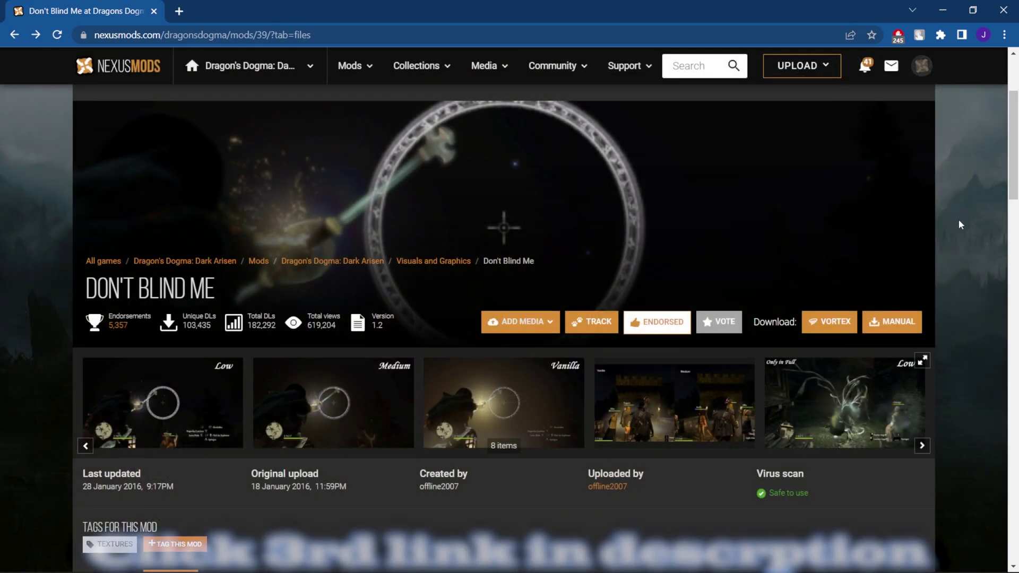
Download Don't Blind Me - Low Version (Full) from the FILES list using Slow Download
scroll(960, 226, down, 5)
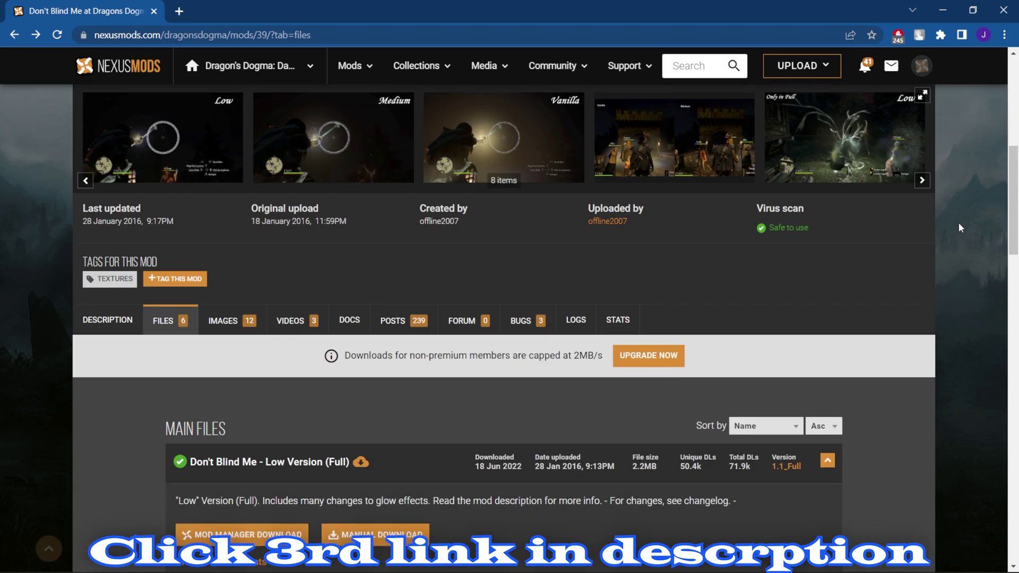
click(170, 321)
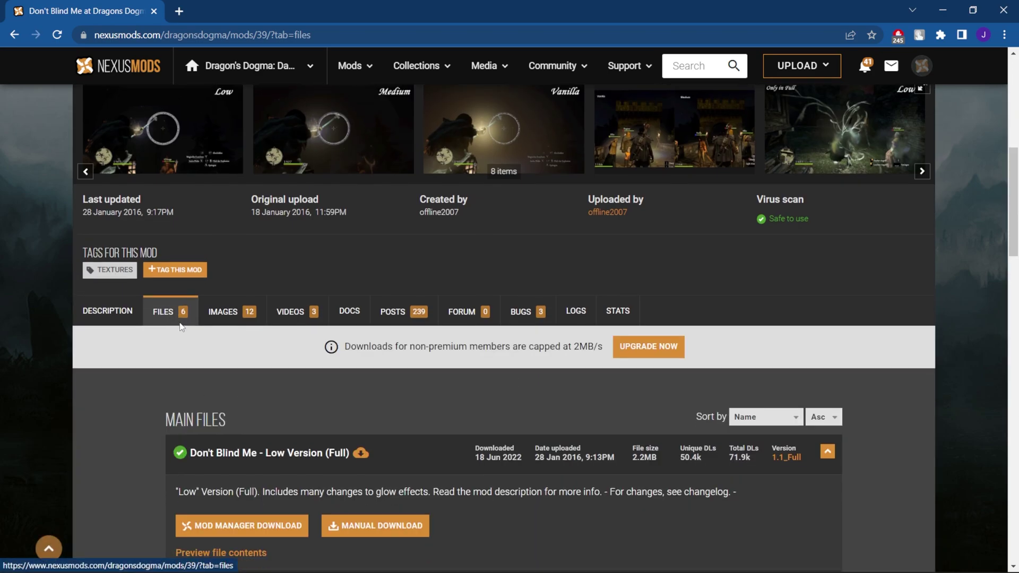
scroll(352, 291, down, 3)
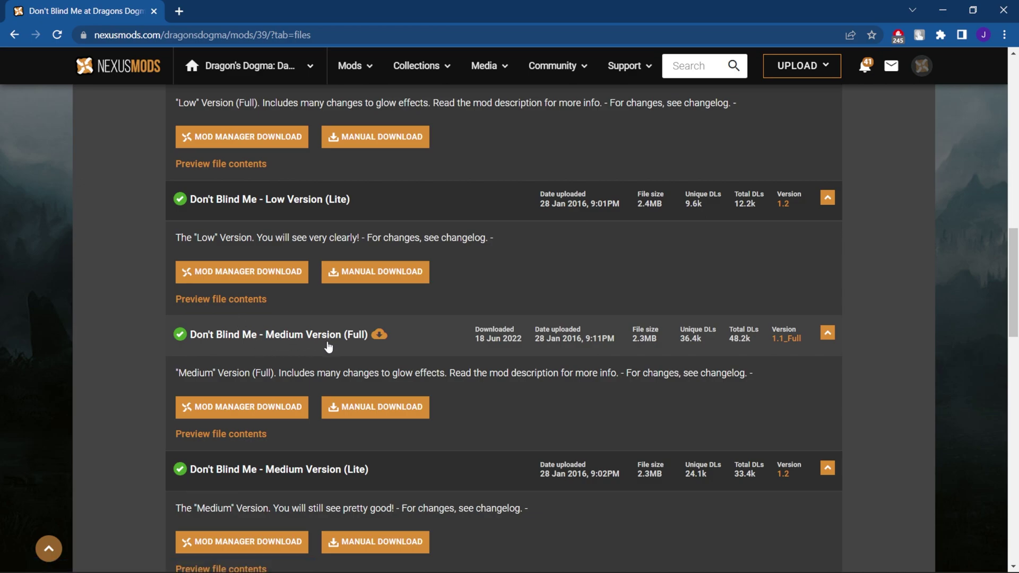
scroll(300, 348, up, 4)
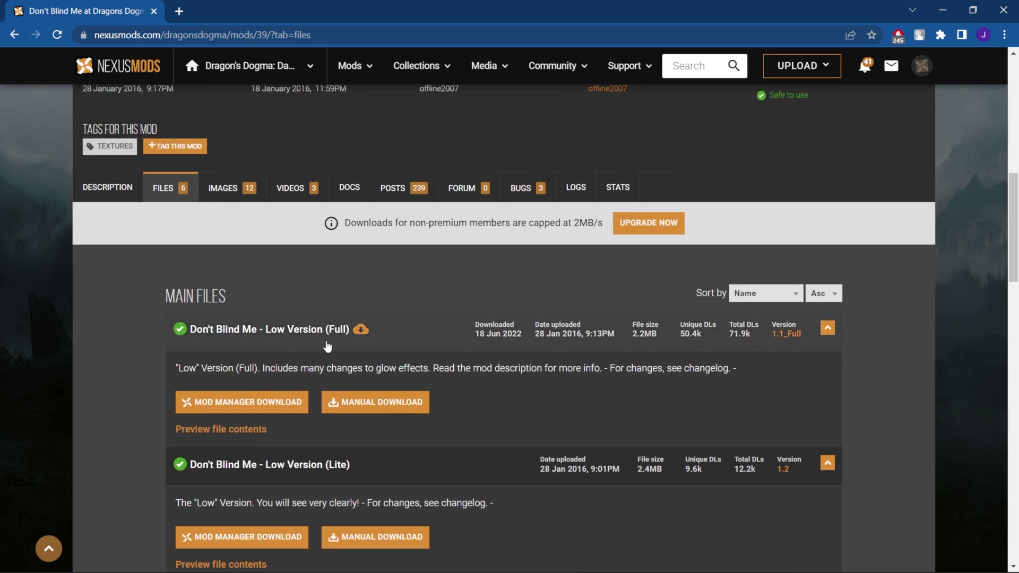
click(382, 402)
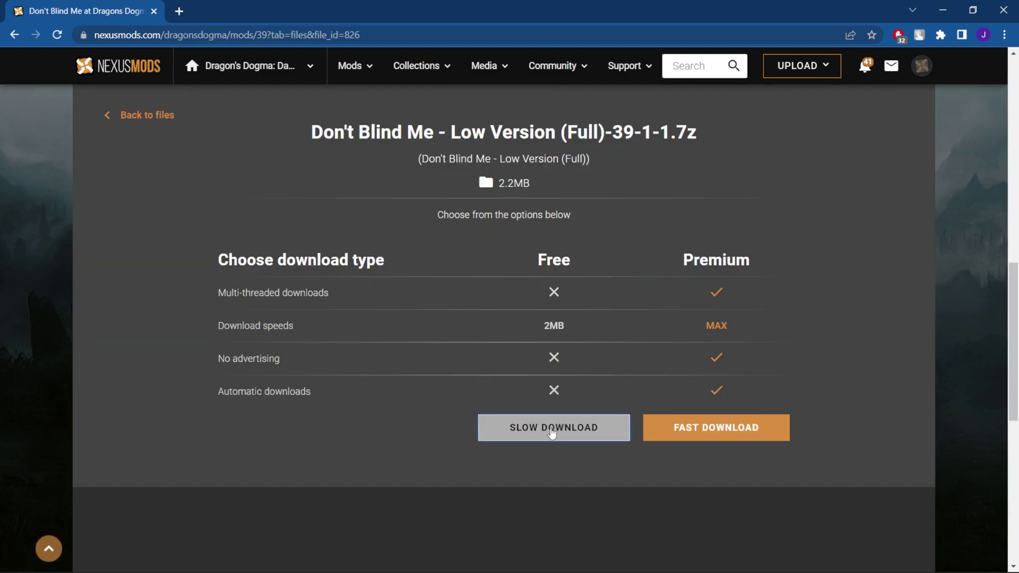
click(549, 431)
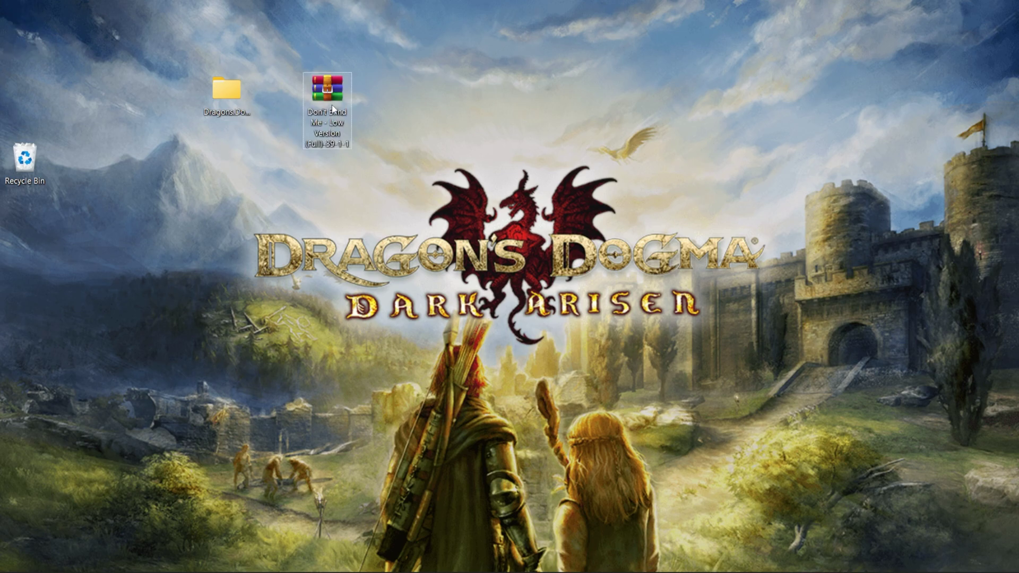
Extract the Don't Blind Me rar with WinRAR into its own folder, then move the archive below the Recycle Bin
drag(332, 108, 439, 113)
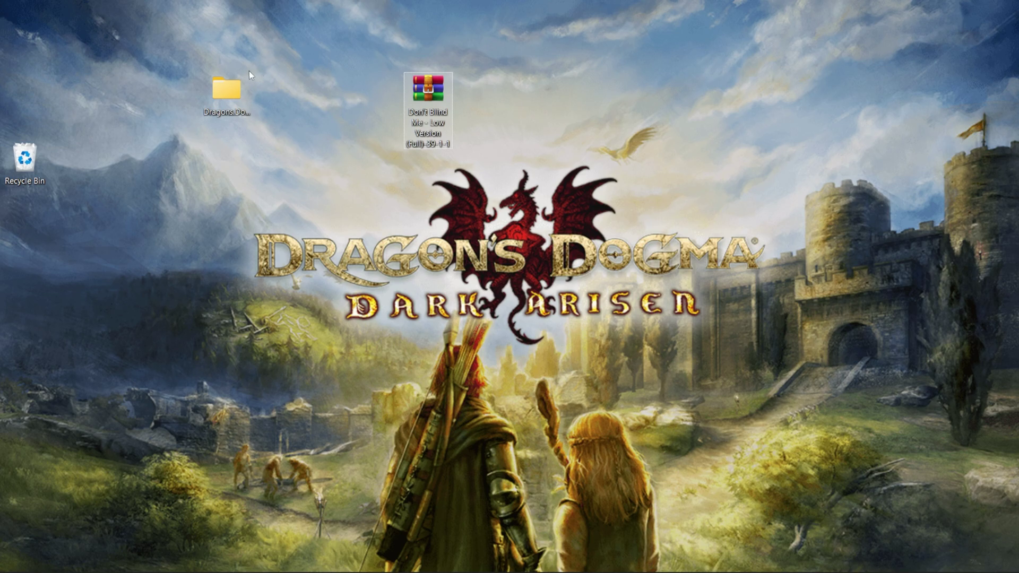
right_click(438, 91)
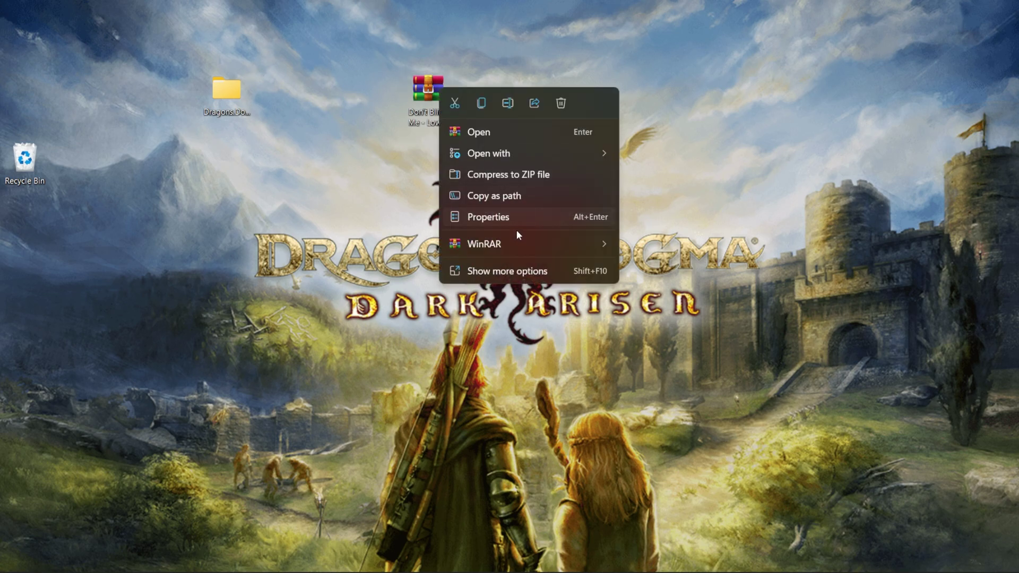
mouse_move(531, 247)
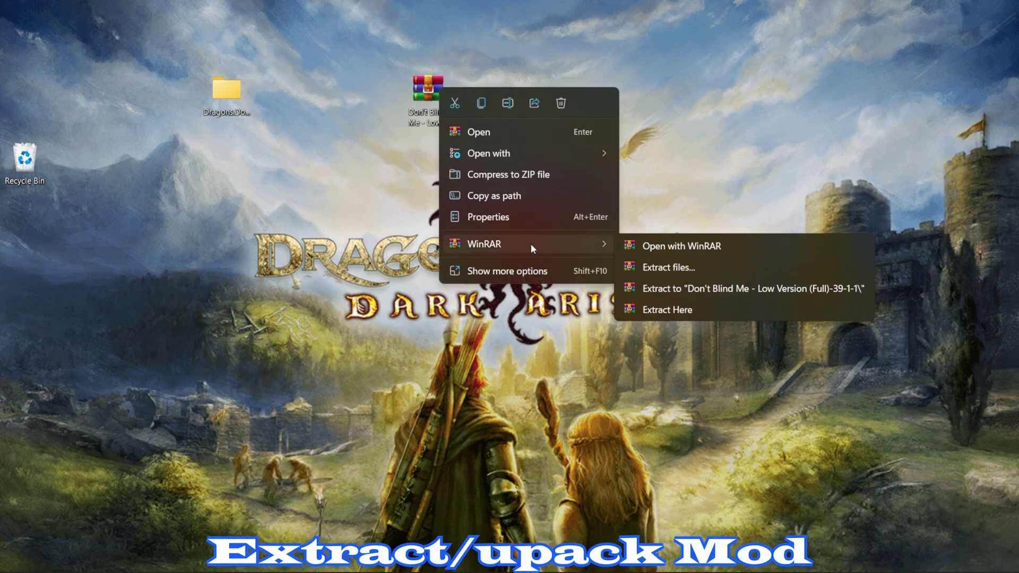
click(682, 286)
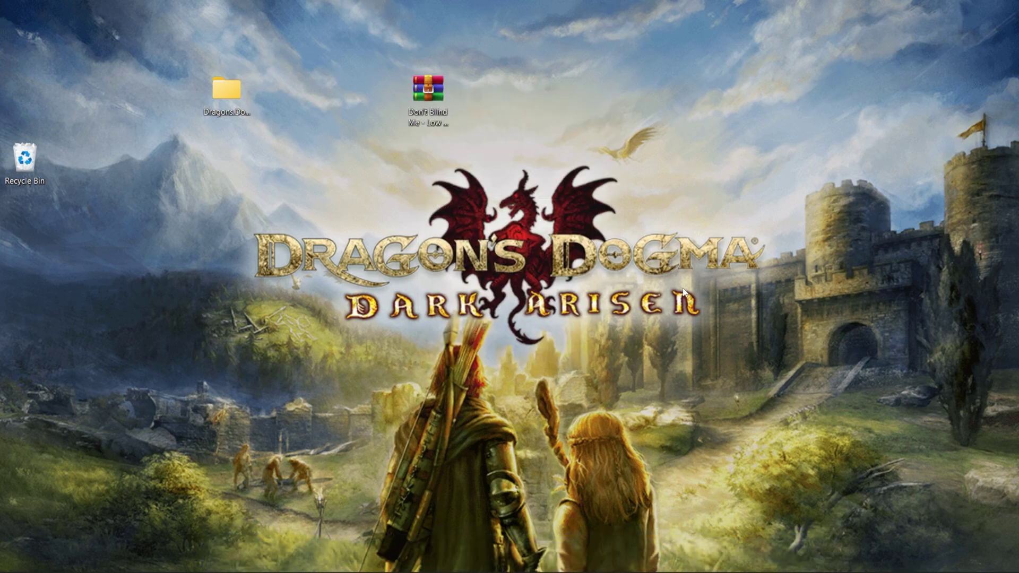
drag(19, 24, 325, 95)
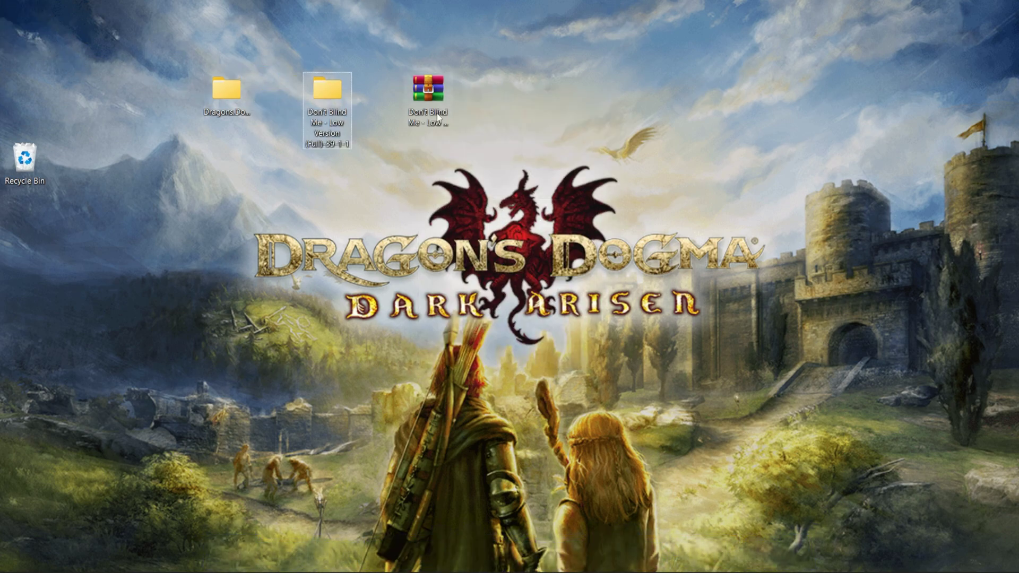
drag(441, 100, 25, 159)
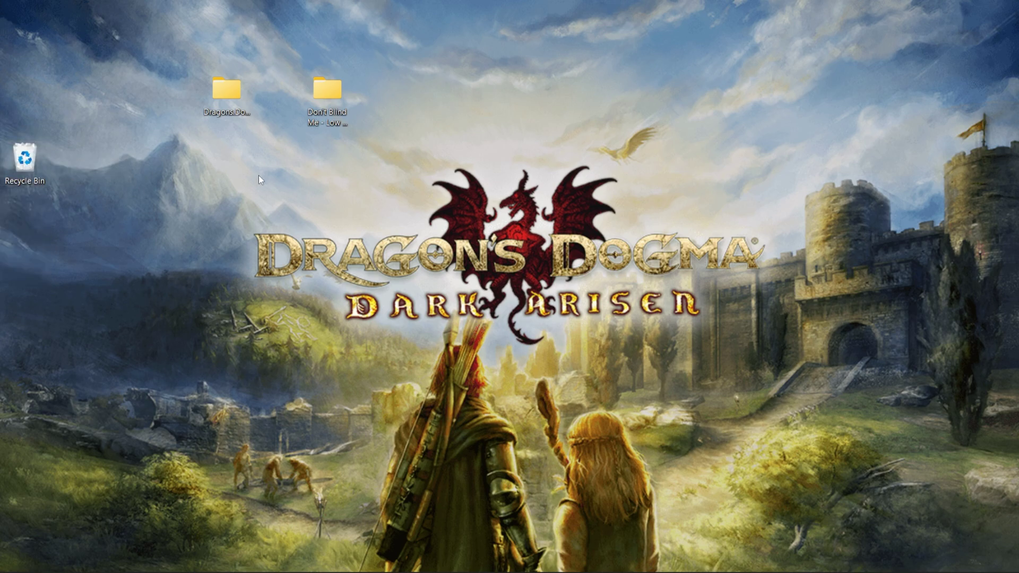
Open the Dragons.Dogma.DarkArisen > DDDA game folder and dock it to the left half
double_click(234, 93)
double_click(321, 160)
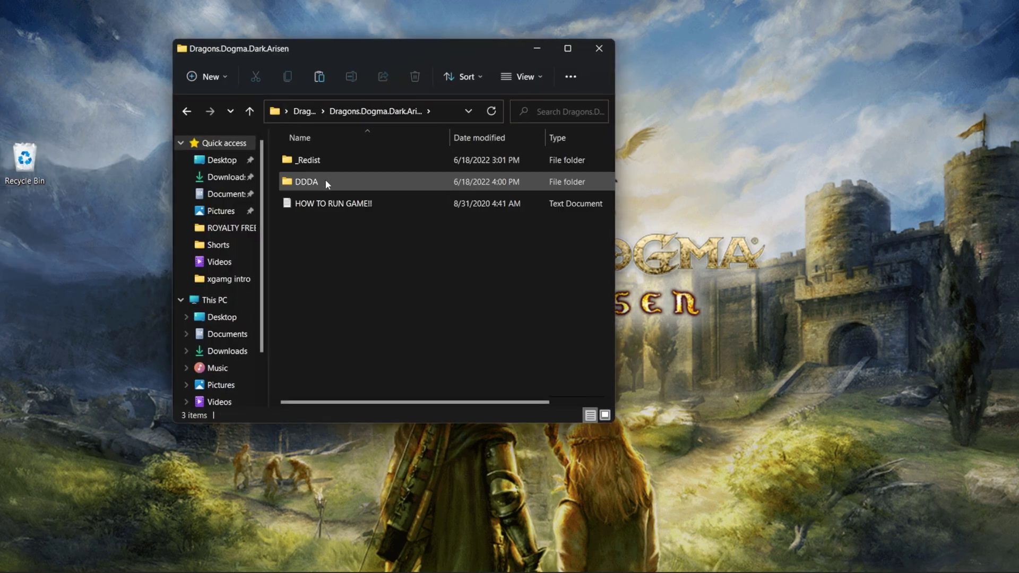
double_click(327, 187)
drag(436, 52, 1, 55)
click(622, 83)
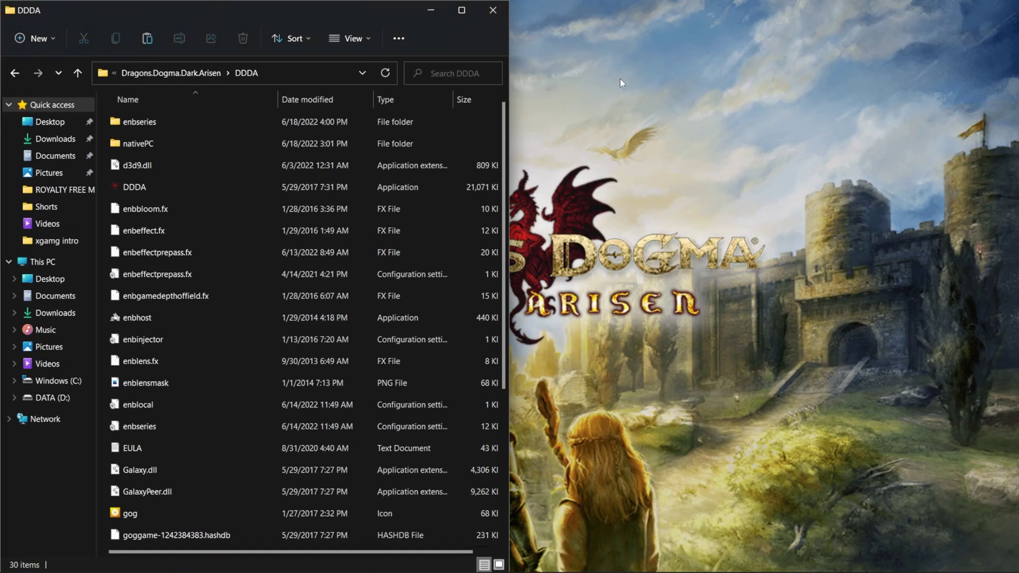
drag(367, 7, 319, 140)
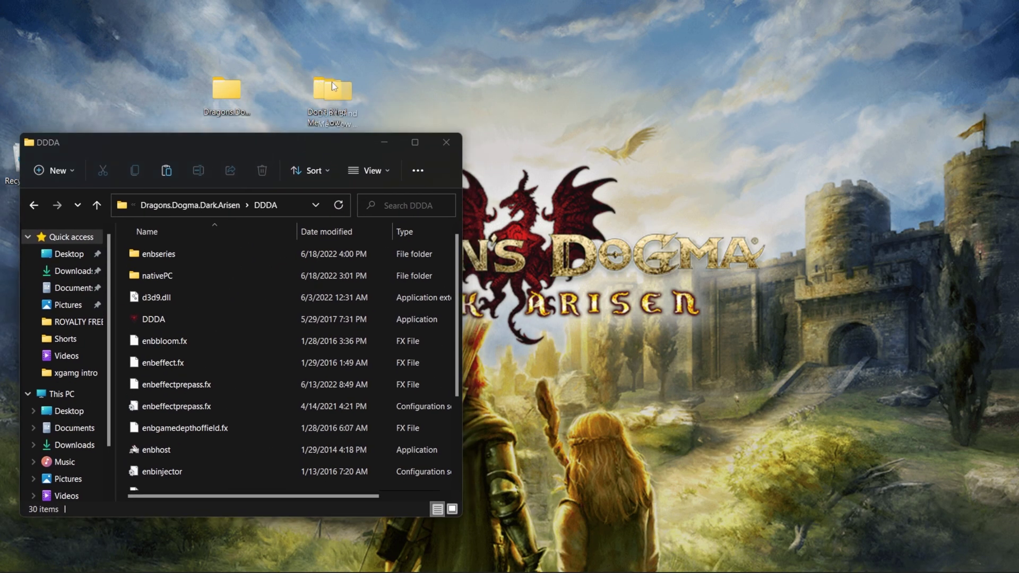
drag(222, 142, 1, 154)
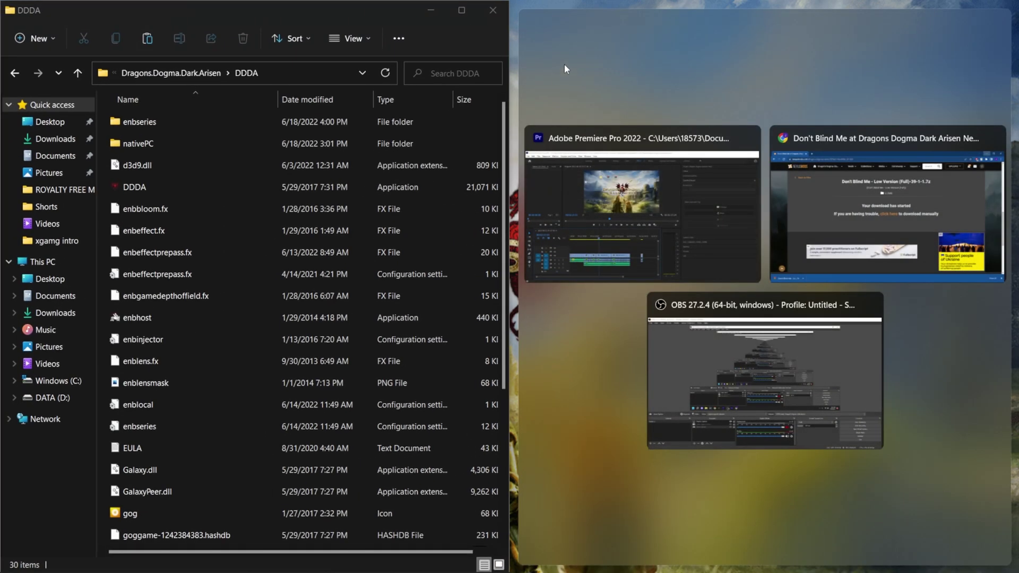
Open the extracted Don't Blind Me mod folder and dock it to the right half
click(624, 90)
double_click(629, 90)
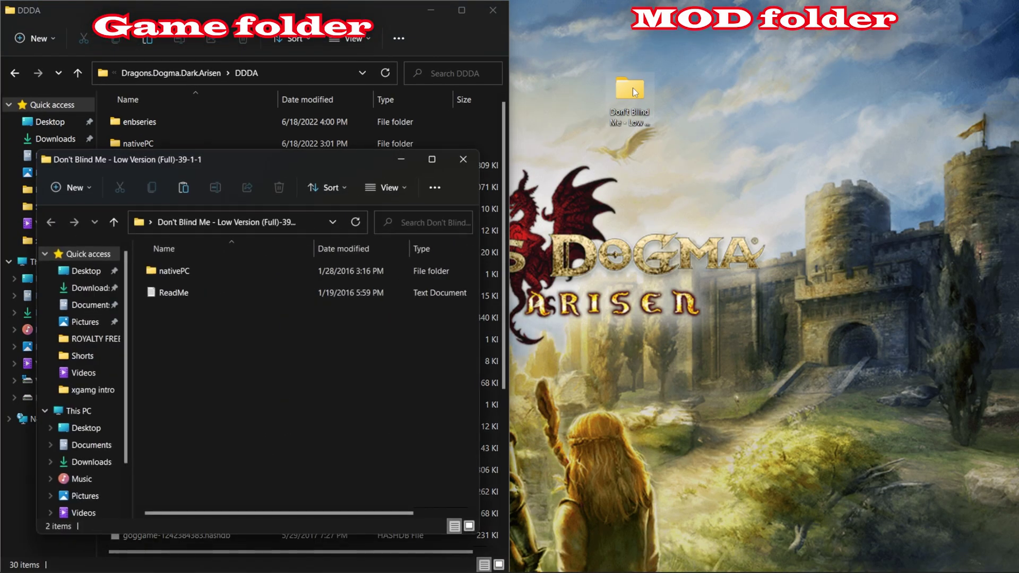
drag(307, 161, 1016, 160)
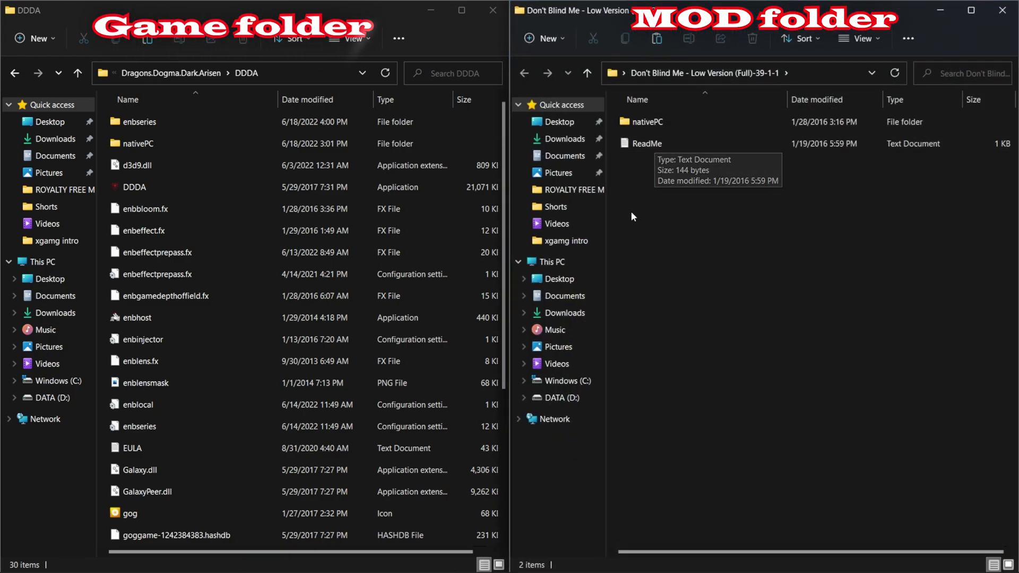
Drag the mod's nativePC folder into DDDA, replacing the existing game files
click(642, 123)
drag(640, 124, 119, 178)
drag(99, 205, 99, 205)
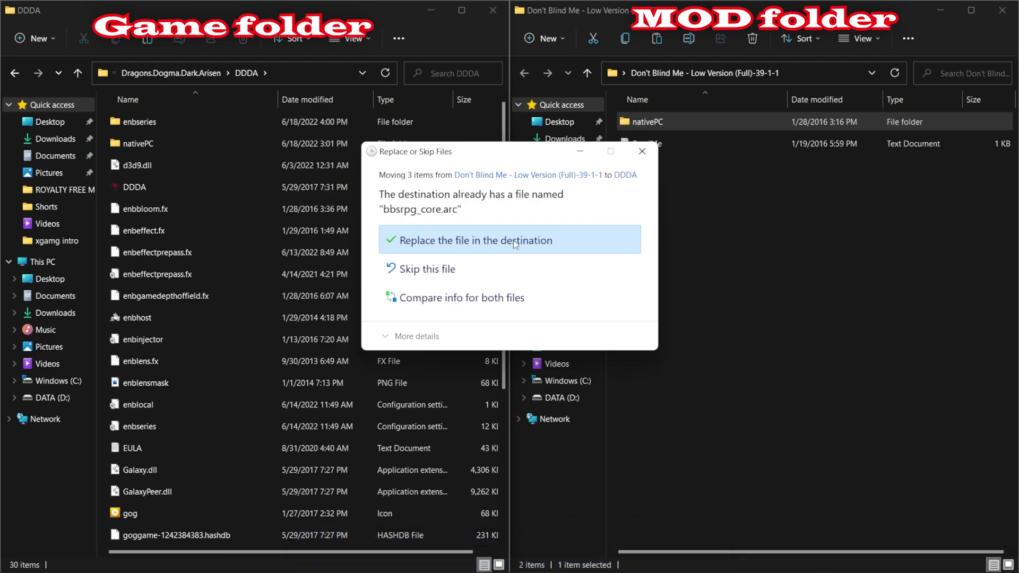
click(500, 243)
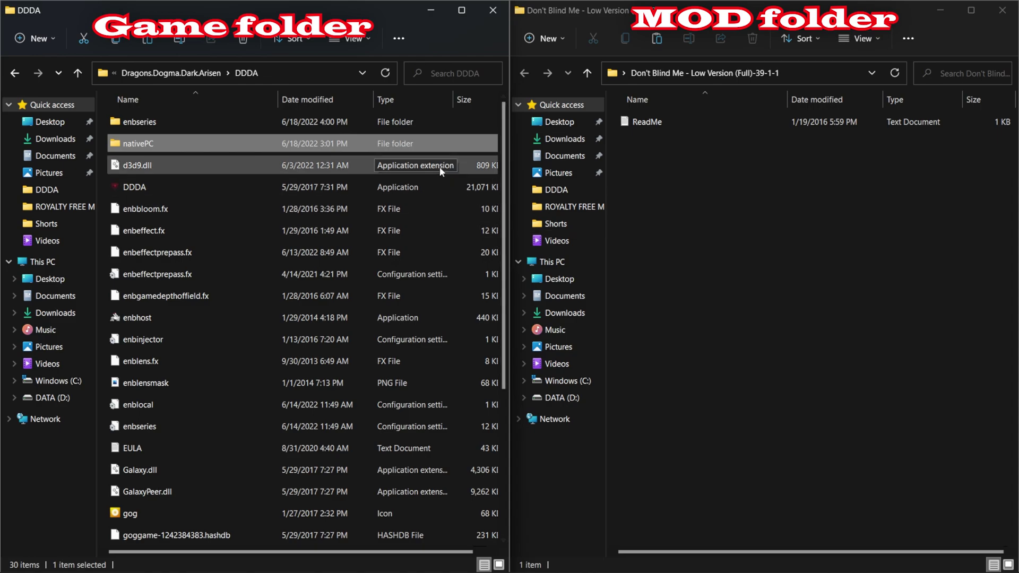
Close the DDDA game folder window and the Don't Blind Me mod folder window
click(483, 12)
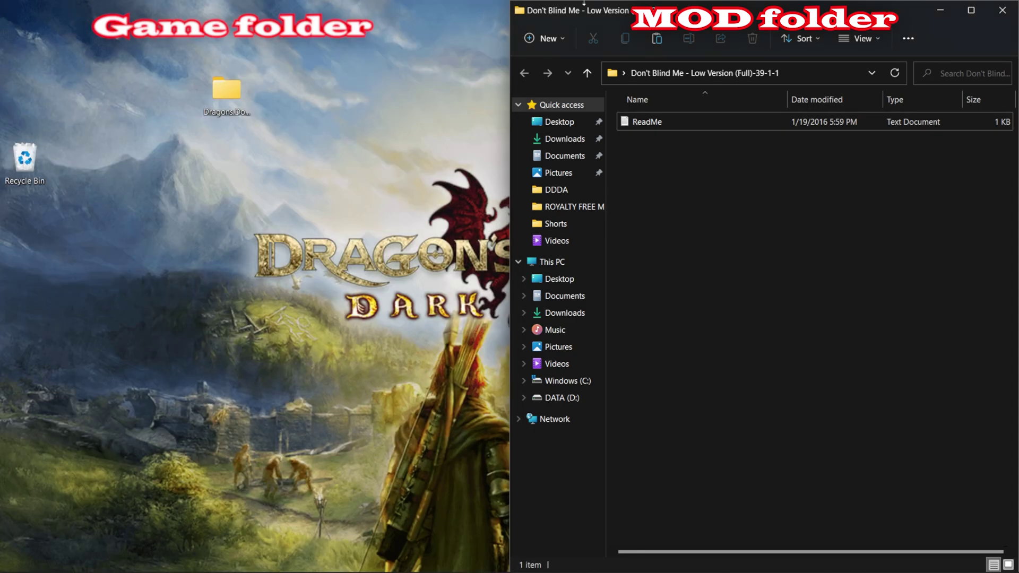
click(1001, 13)
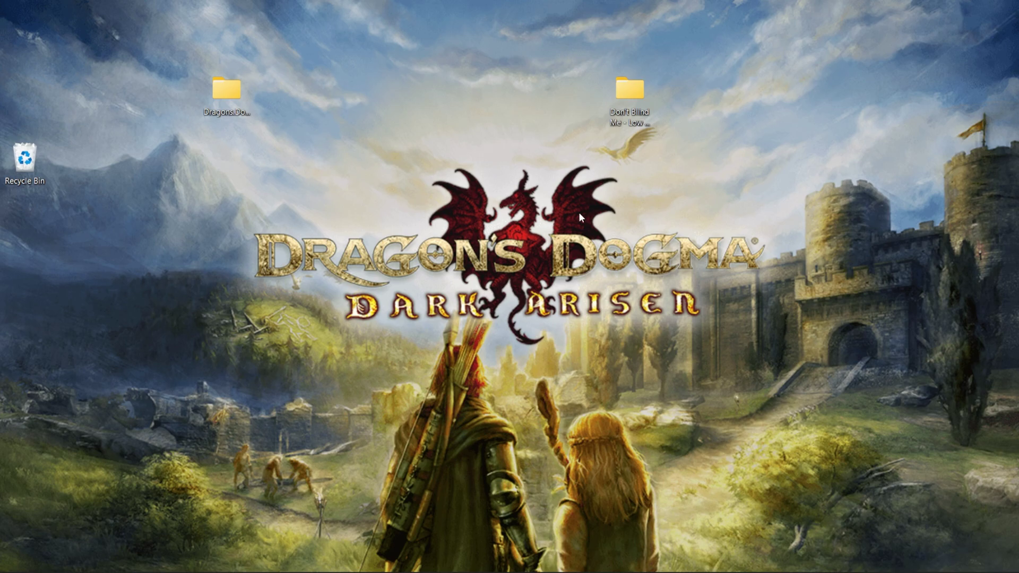